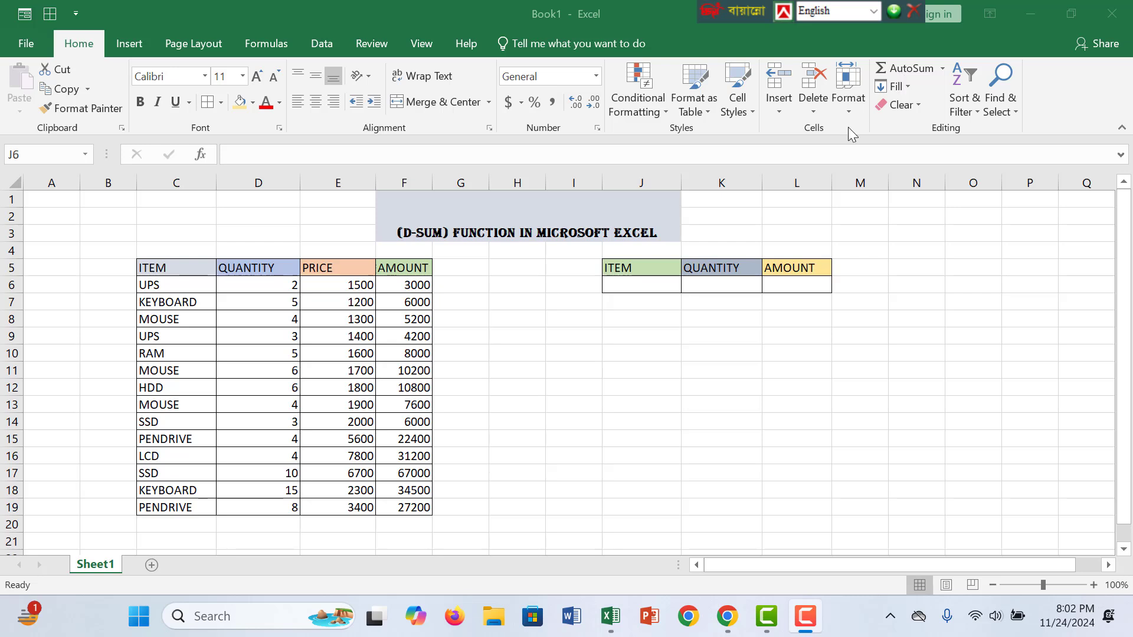
Step: Examine the first record of the item table and the empty Item, Quantity and Amount cells J6:L6 of the summary table
{"action": "left_click", "coordinate": [180, 282]}
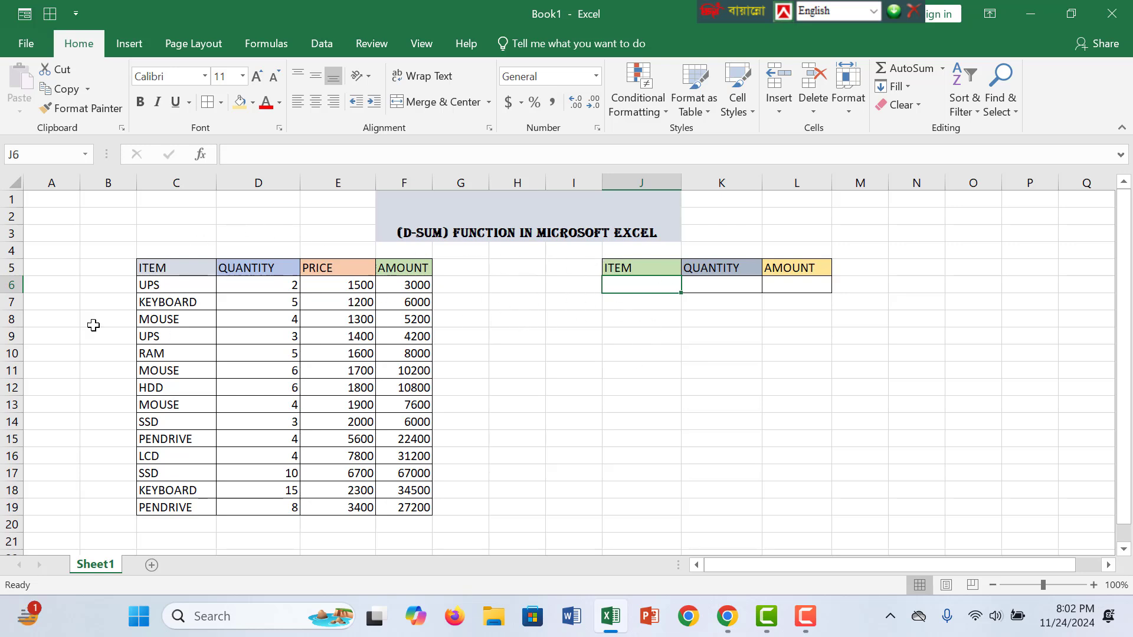
{"action": "left_click", "coordinate": [151, 286]}
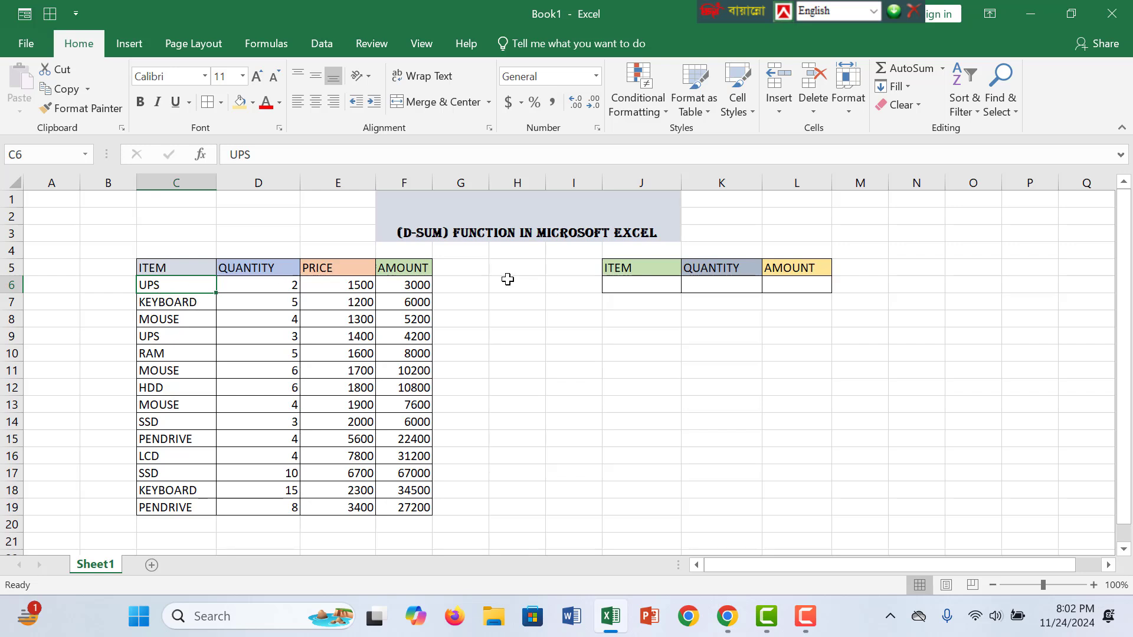
{"action": "left_click", "coordinate": [655, 284]}
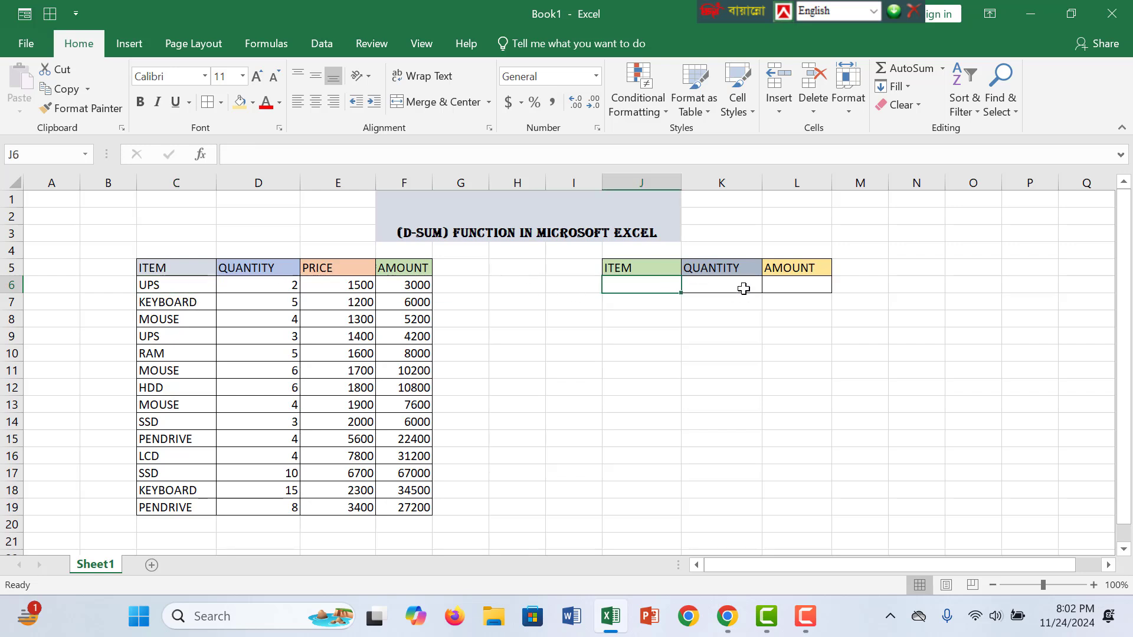
{"action": "left_click", "coordinate": [166, 286]}
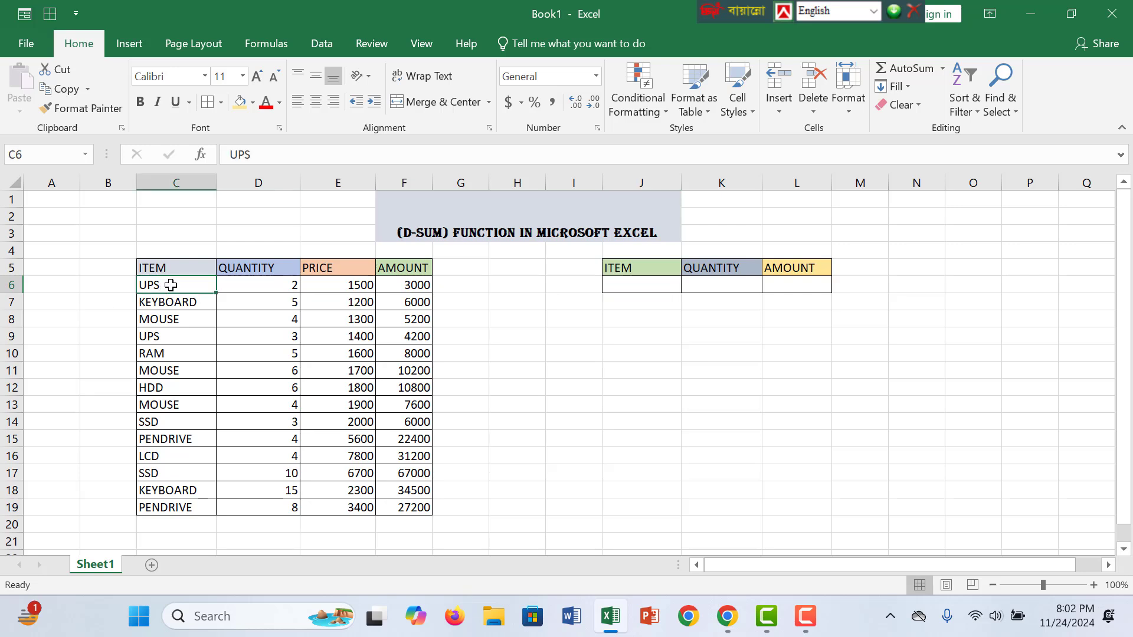
{"action": "left_click", "coordinate": [289, 288]}
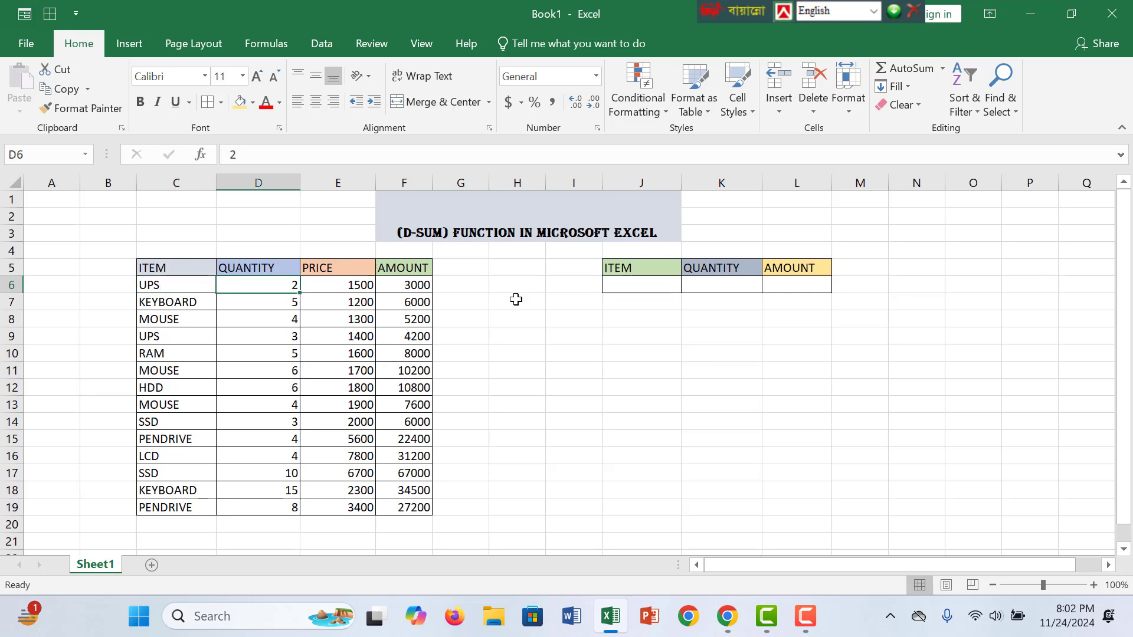
{"action": "left_click", "coordinate": [745, 280]}
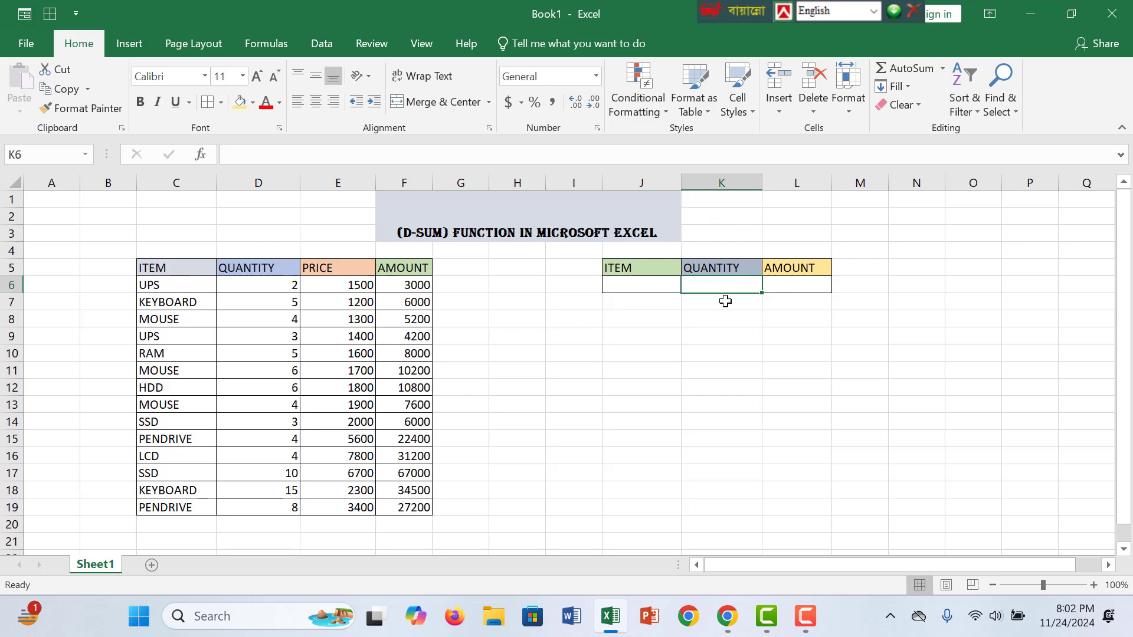
{"action": "left_click", "coordinate": [183, 288]}
{"action": "left_click", "coordinate": [662, 284]}
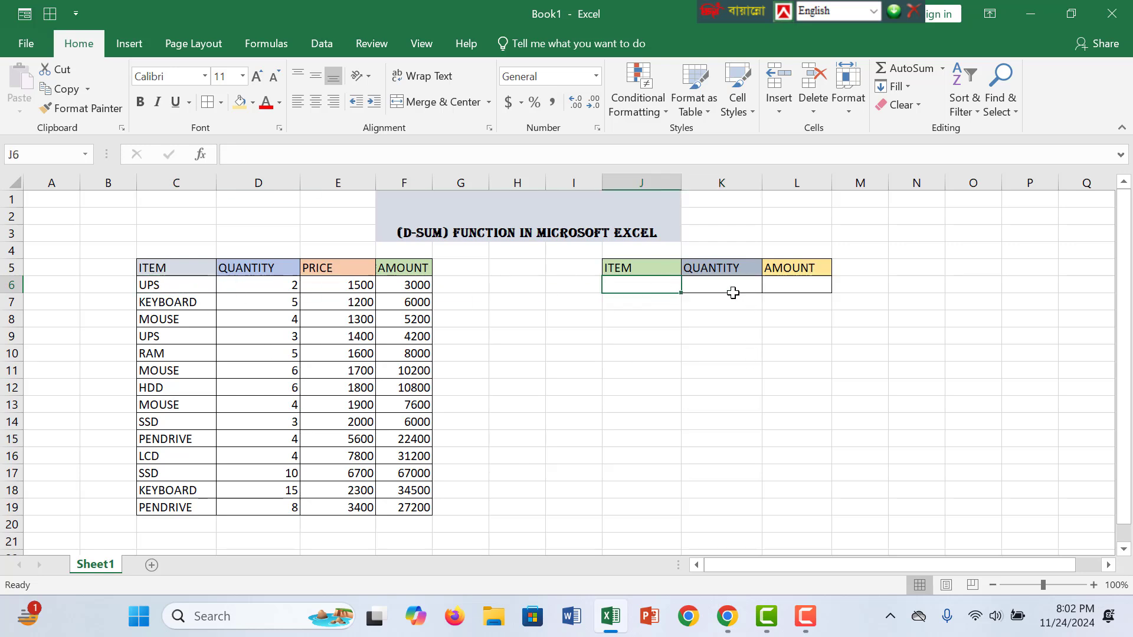
{"action": "left_click", "coordinate": [724, 288]}
{"action": "left_click", "coordinate": [783, 288]}
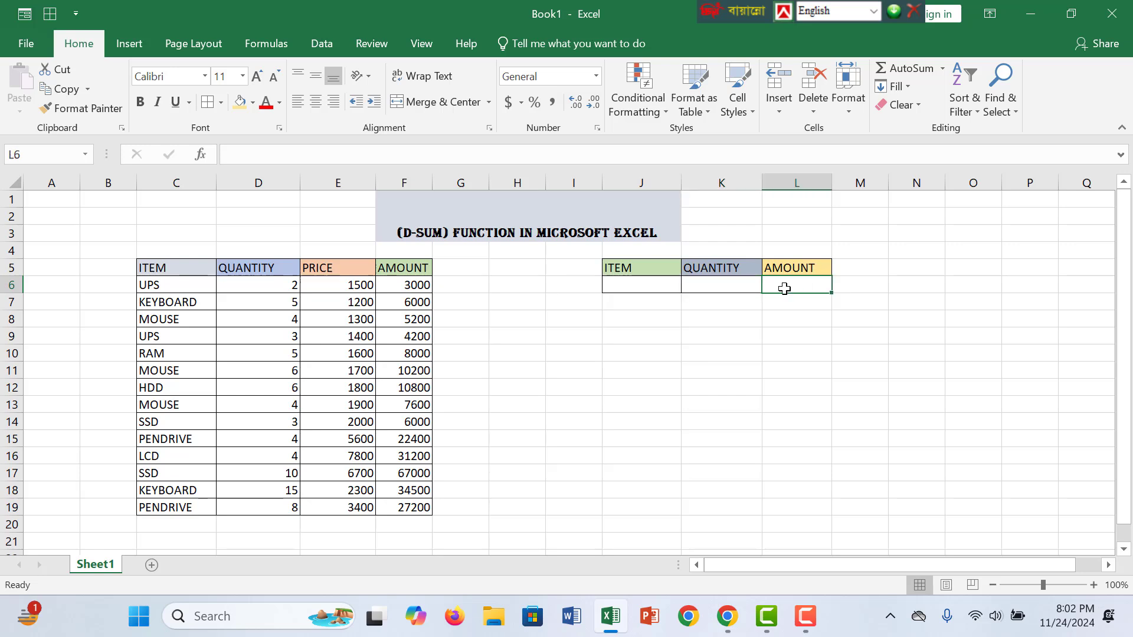
{"action": "left_click", "coordinate": [745, 286]}
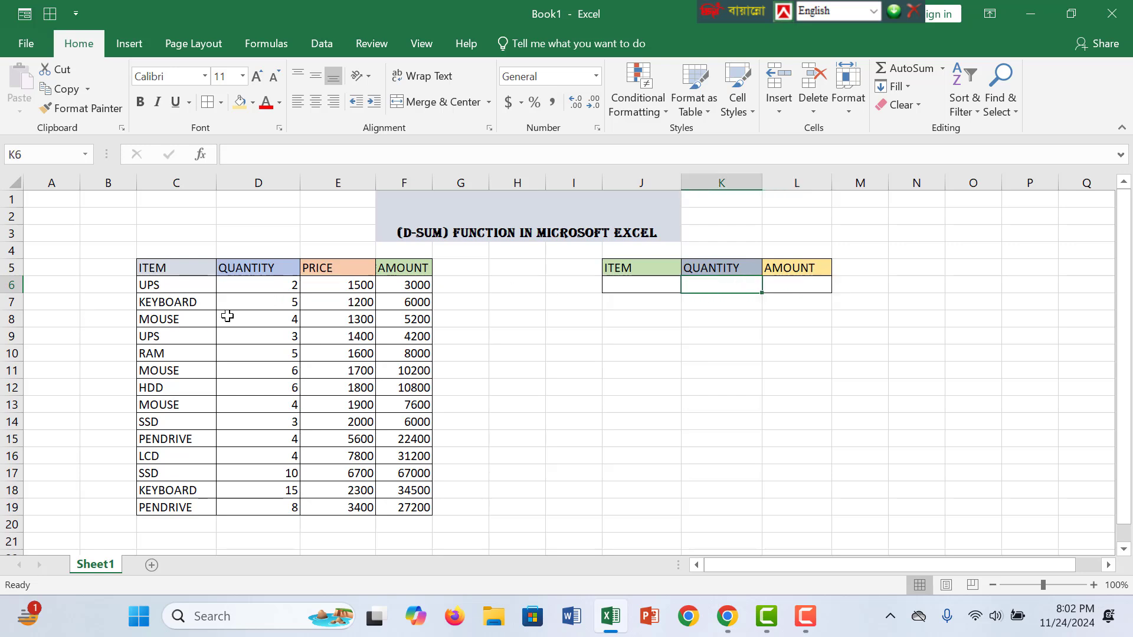
Step: Highlight both UPS entries in the Item column, cells C6 and C9, with the light gold fill colour
{"action": "left_click", "coordinate": [162, 285]}
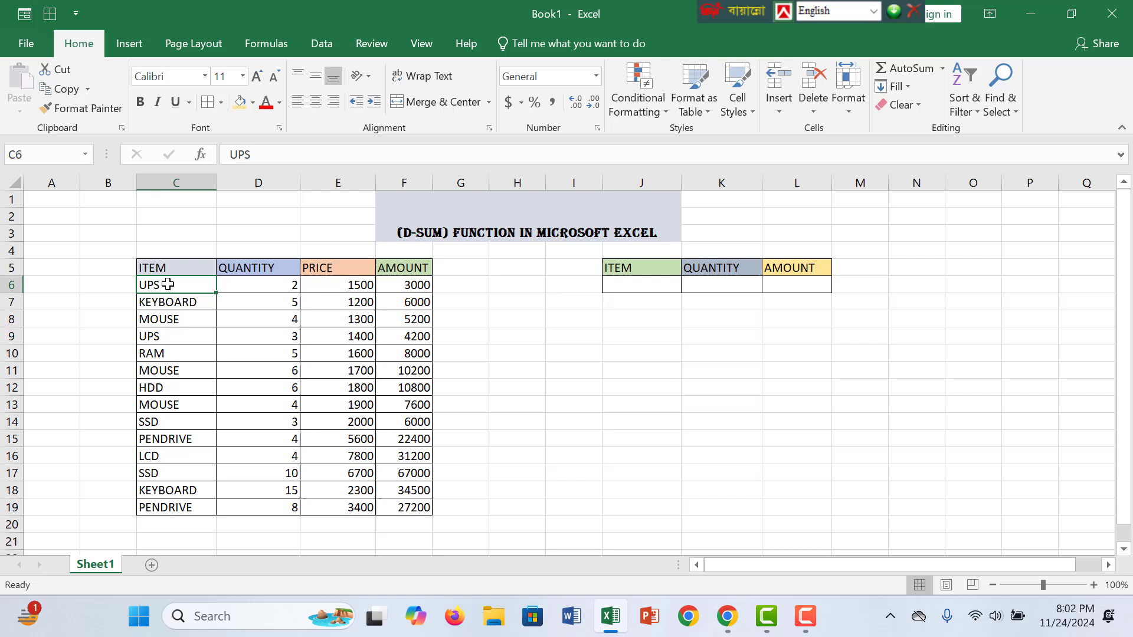
{"action": "left_click", "coordinate": [239, 103]}
{"action": "left_click", "coordinate": [182, 331]}
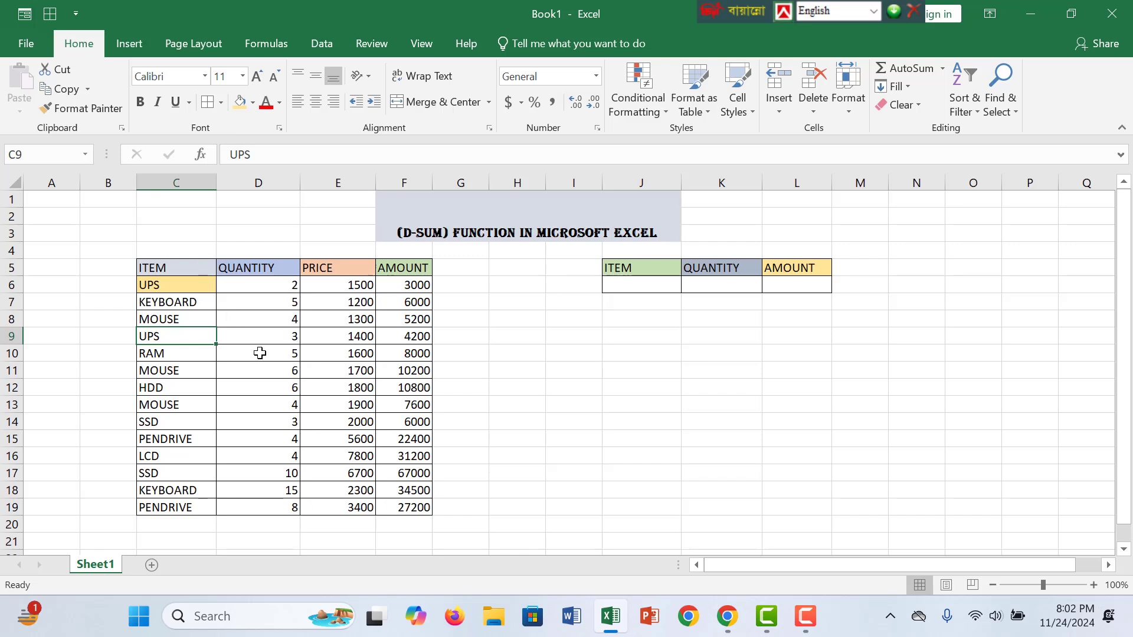
{"action": "left_click", "coordinate": [239, 103]}
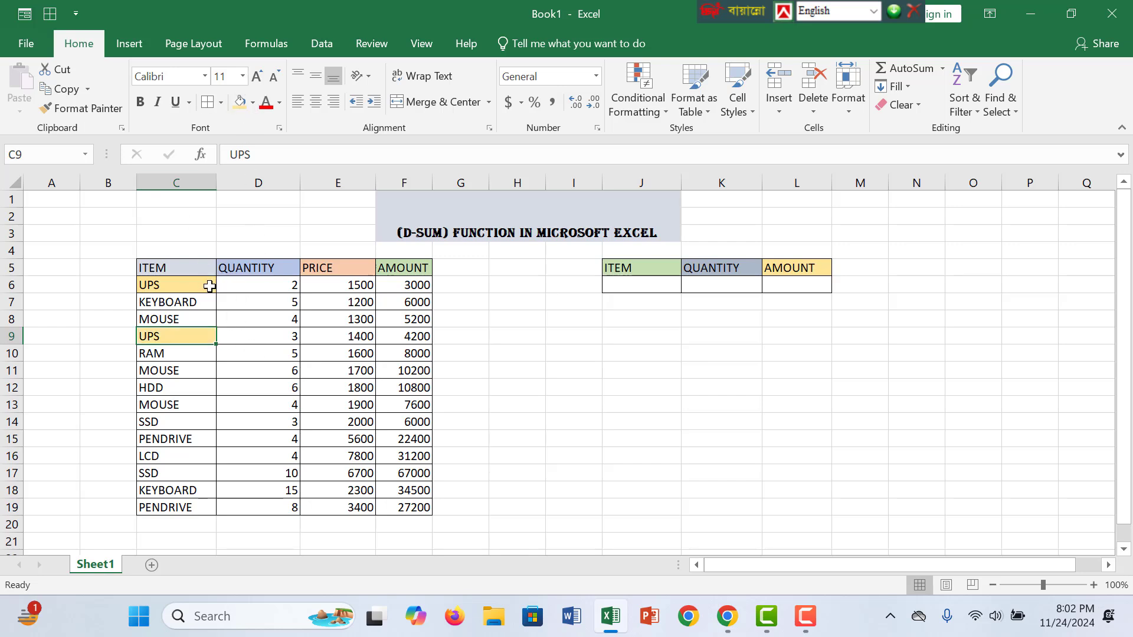
Step: Examine the quantities and amounts of the two highlighted UPS rows alongside the summary table's empty cells
{"action": "left_click", "coordinate": [1052, 584]}
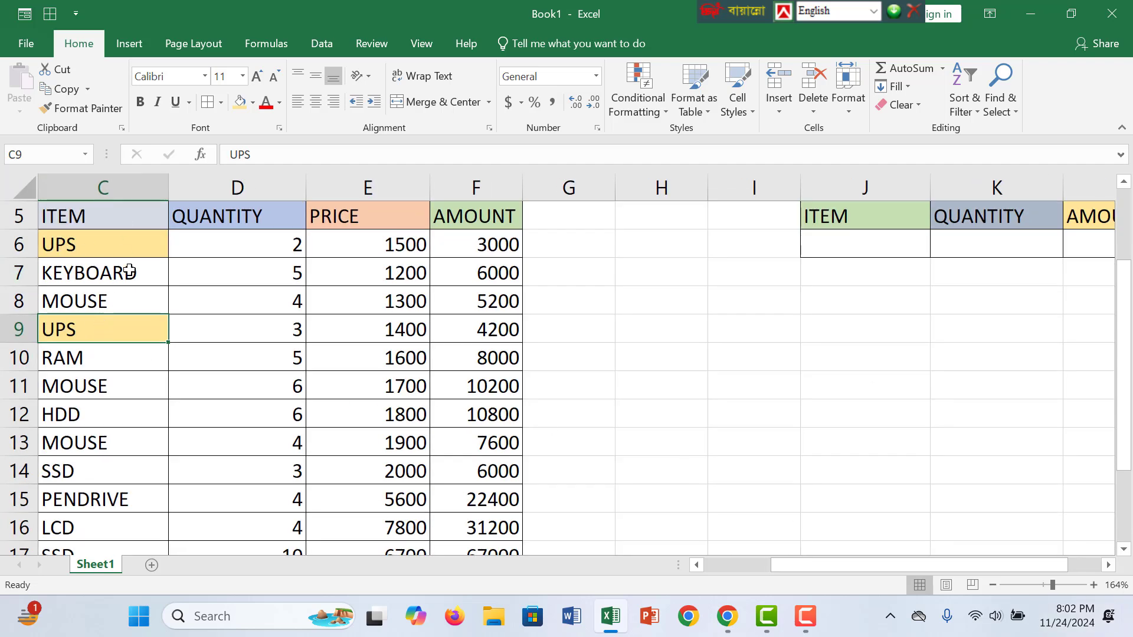
{"action": "left_click", "coordinate": [253, 333]}
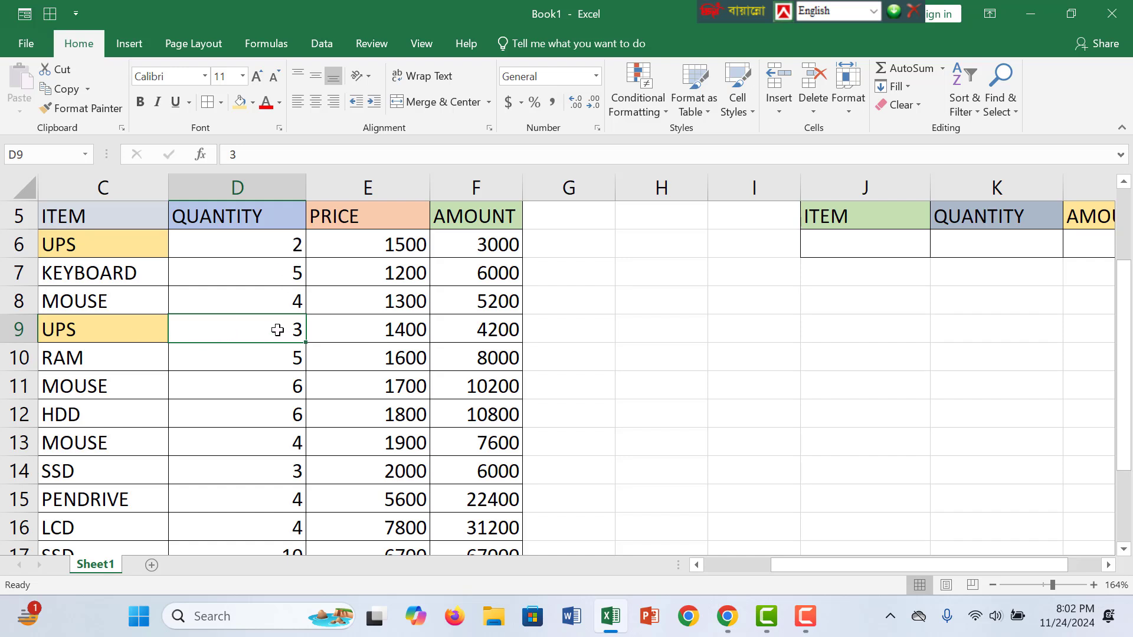
{"action": "left_click", "coordinate": [255, 243]}
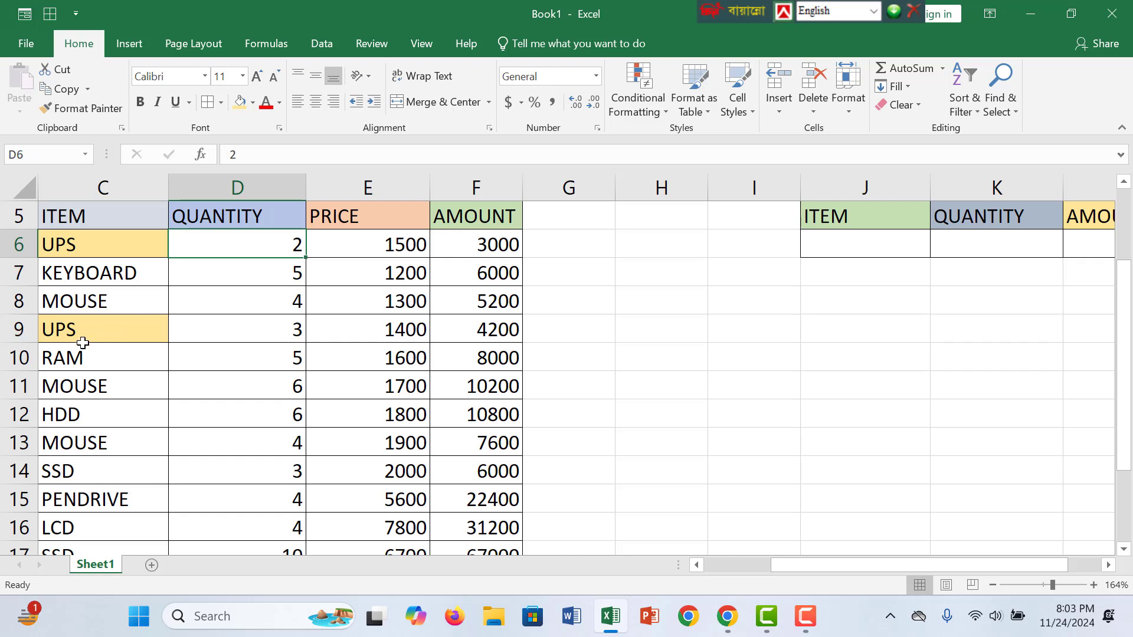
{"action": "left_click", "coordinate": [262, 335]}
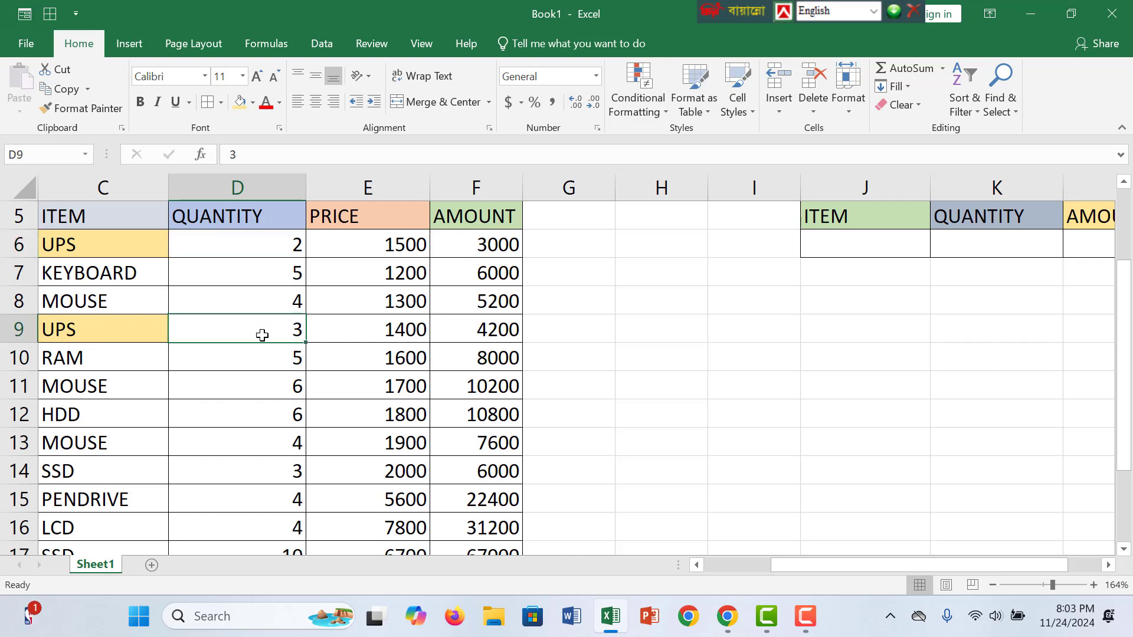
{"action": "left_click", "coordinate": [959, 243]}
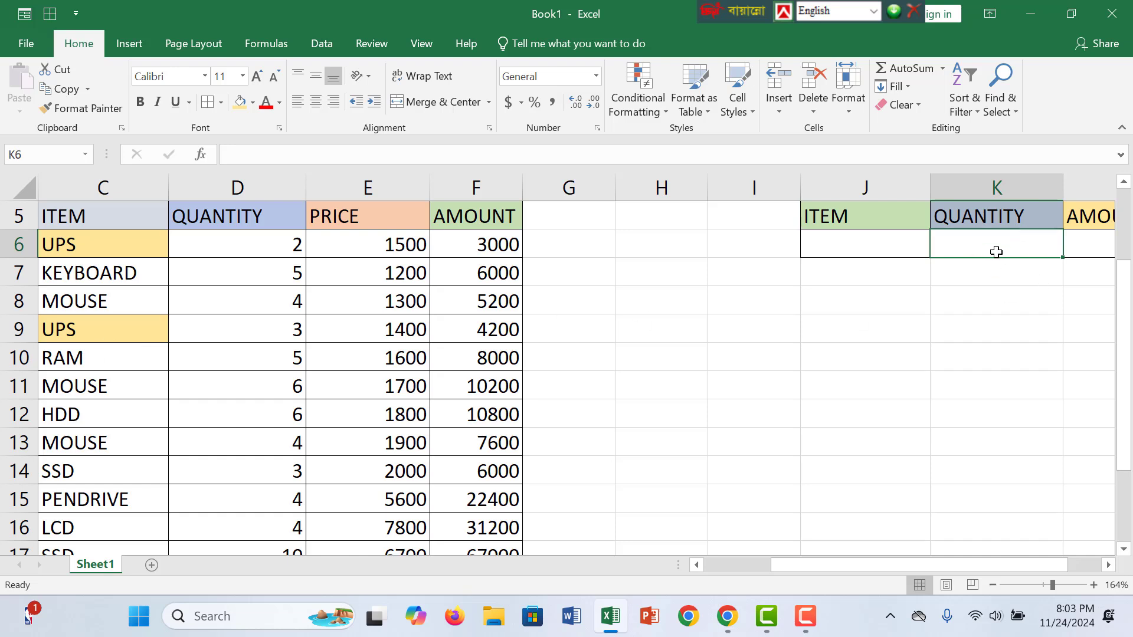
{"action": "left_click", "coordinate": [861, 240]}
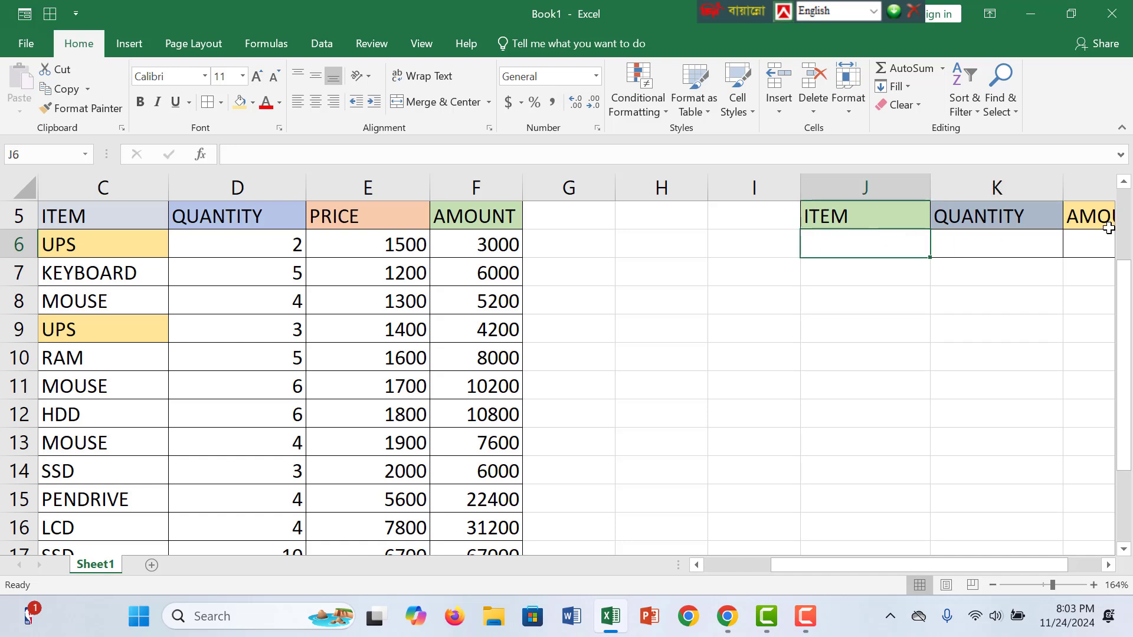
{"action": "left_click", "coordinate": [472, 332]}
{"action": "left_click", "coordinate": [477, 244]}
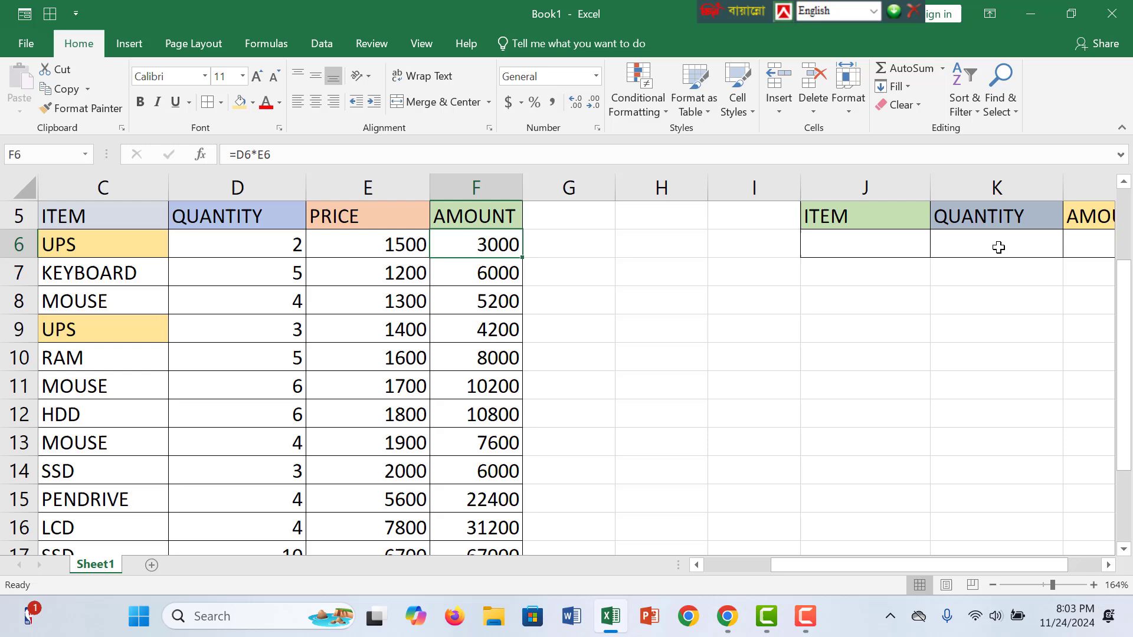
{"action": "left_click", "coordinate": [1096, 247]}
{"action": "left_click_drag", "start_coordinate": [994, 565], "coordinate": [1037, 565]}
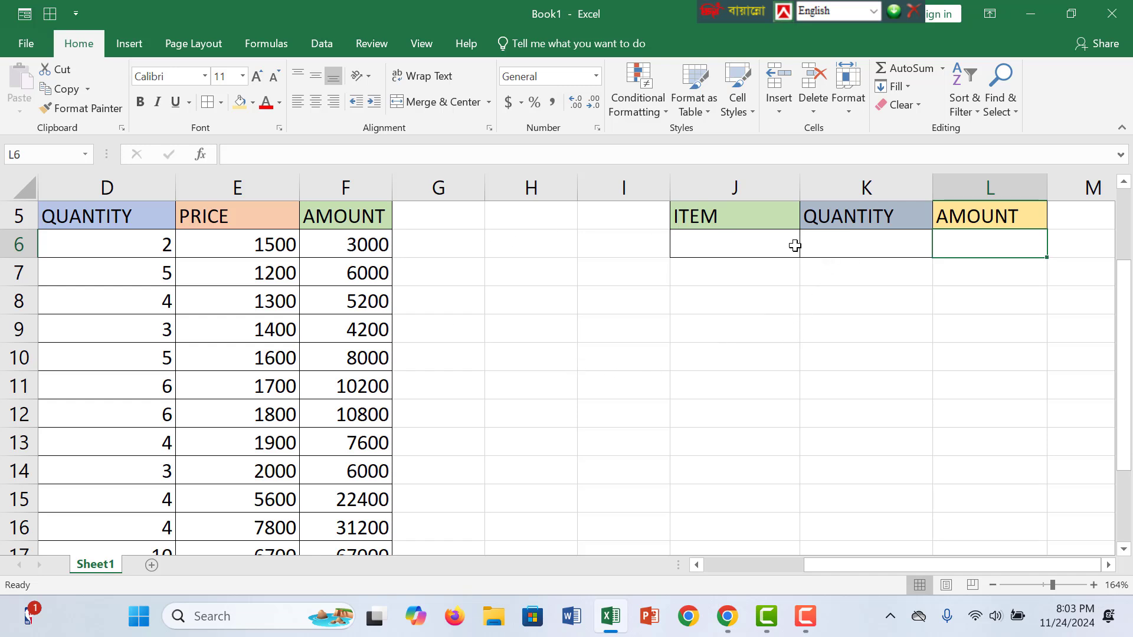
{"action": "left_click_drag", "start_coordinate": [1051, 584], "coordinate": [1044, 585]}
{"action": "left_click", "coordinate": [572, 252]}
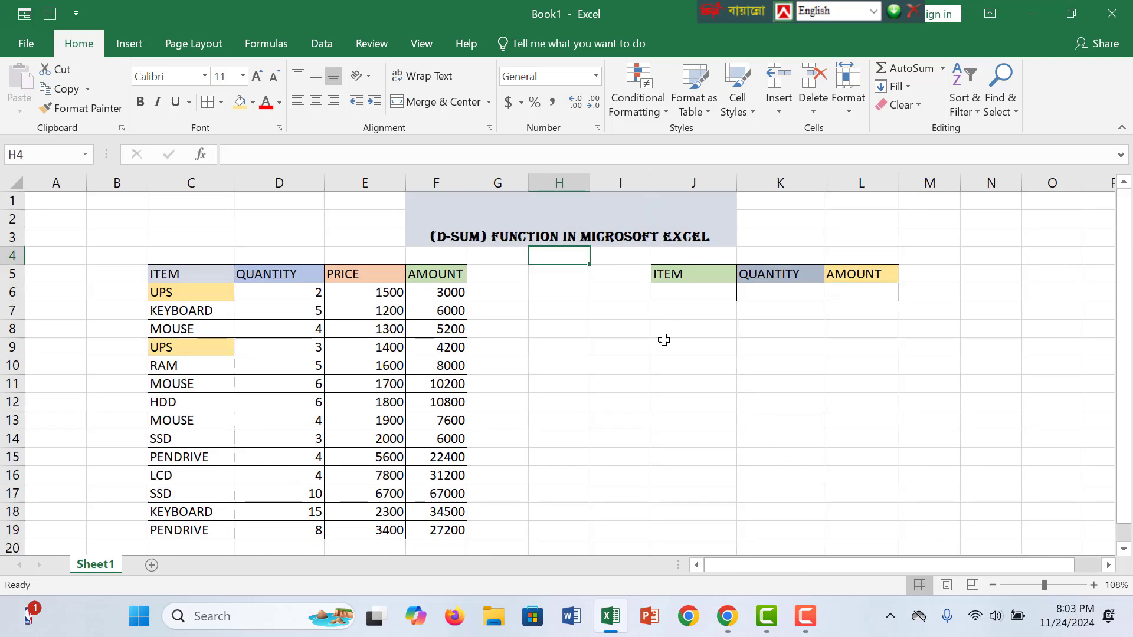
Step: Enter ups as the item criterion in cell J6 of the summary table
{"action": "left_click", "coordinate": [725, 291]}
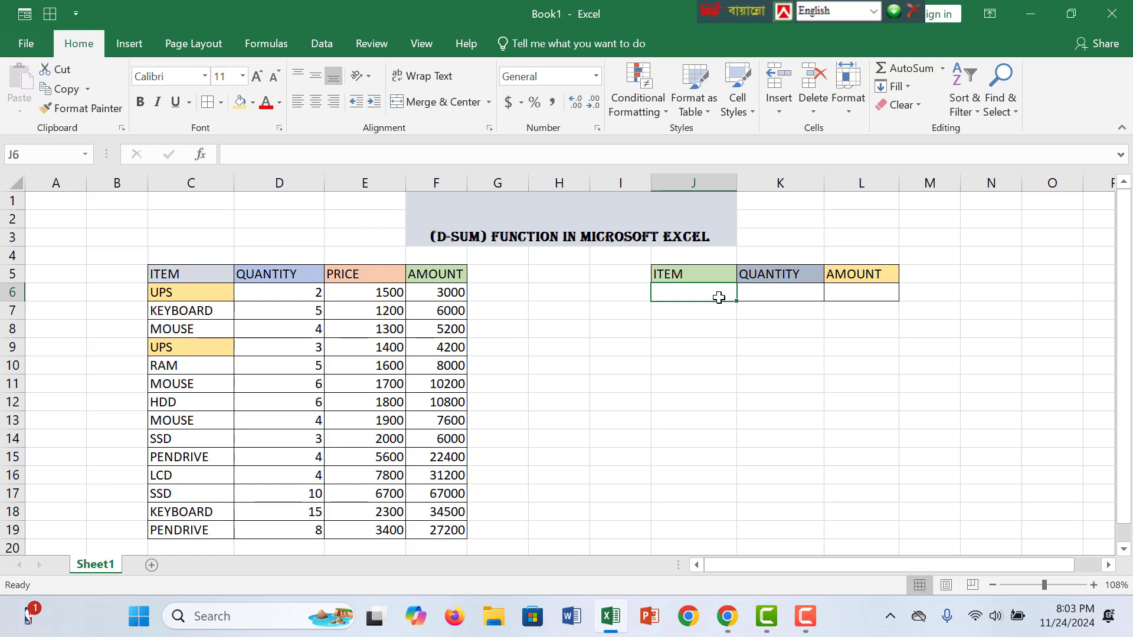
{"action": "type", "text": "u"}
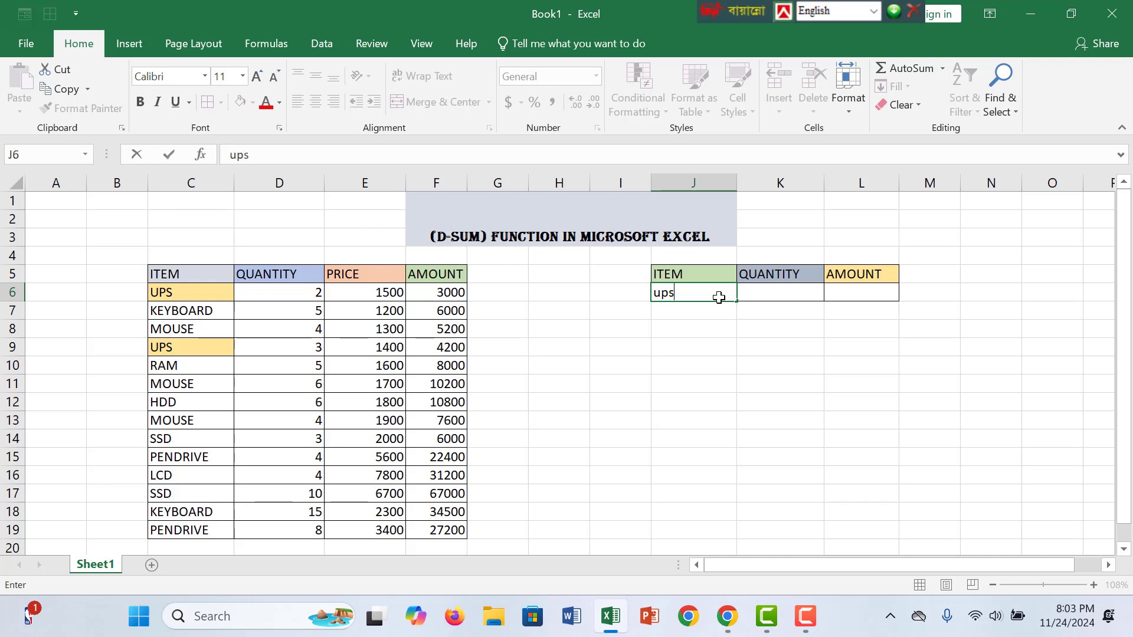
{"action": "type", "text": "ps"}
Step: Total the quantity for the chosen item in cell K6 with the formula =DSUM(C5:F19,D5,J5:J6)
{"action": "left_click", "coordinate": [746, 292]}
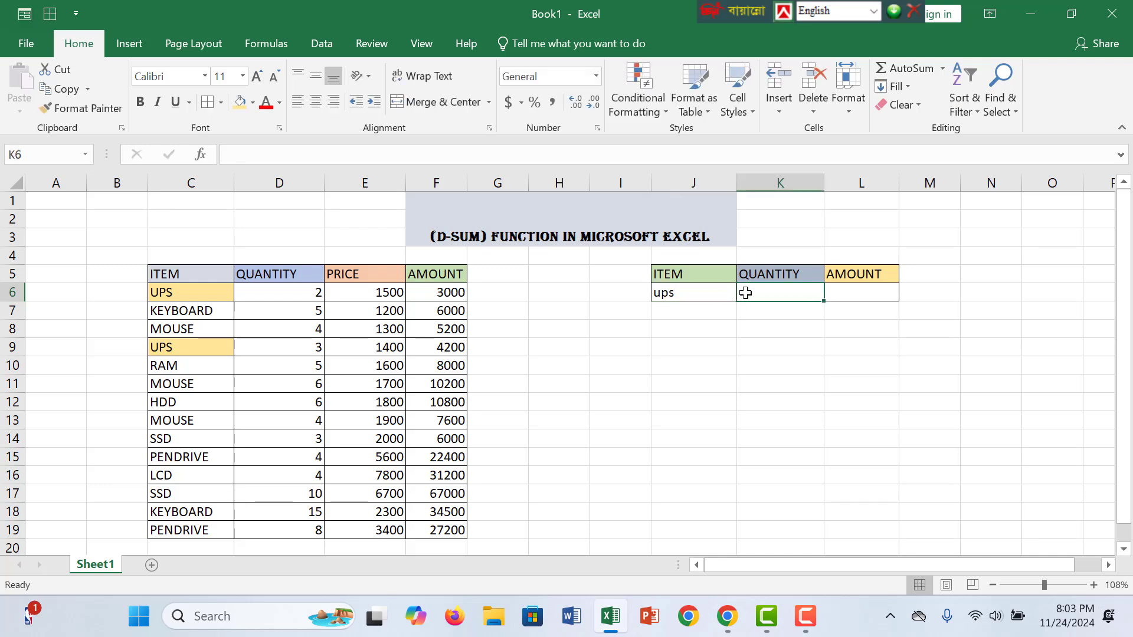
{"action": "type", "text": "="}
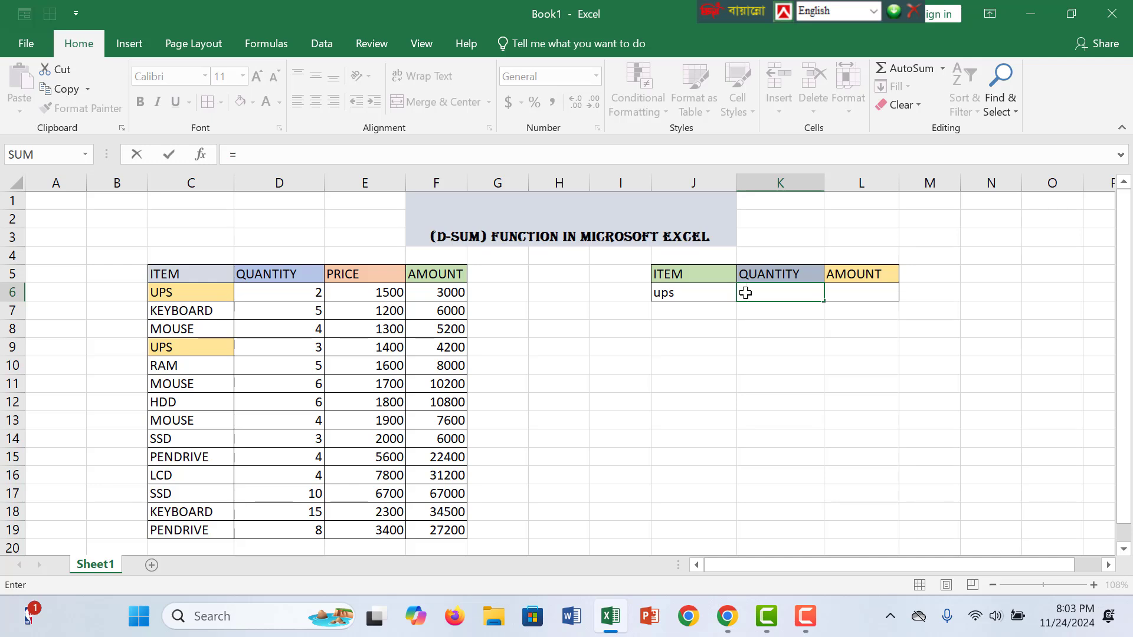
{"action": "type", "text": "dsum"}
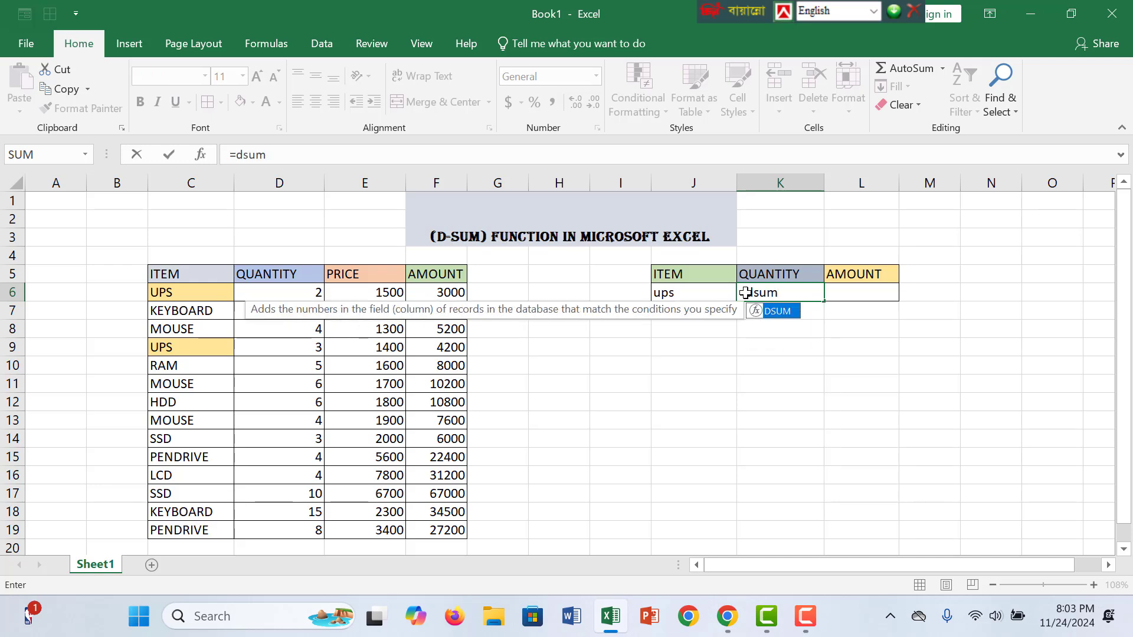
{"action": "type", "text": "("}
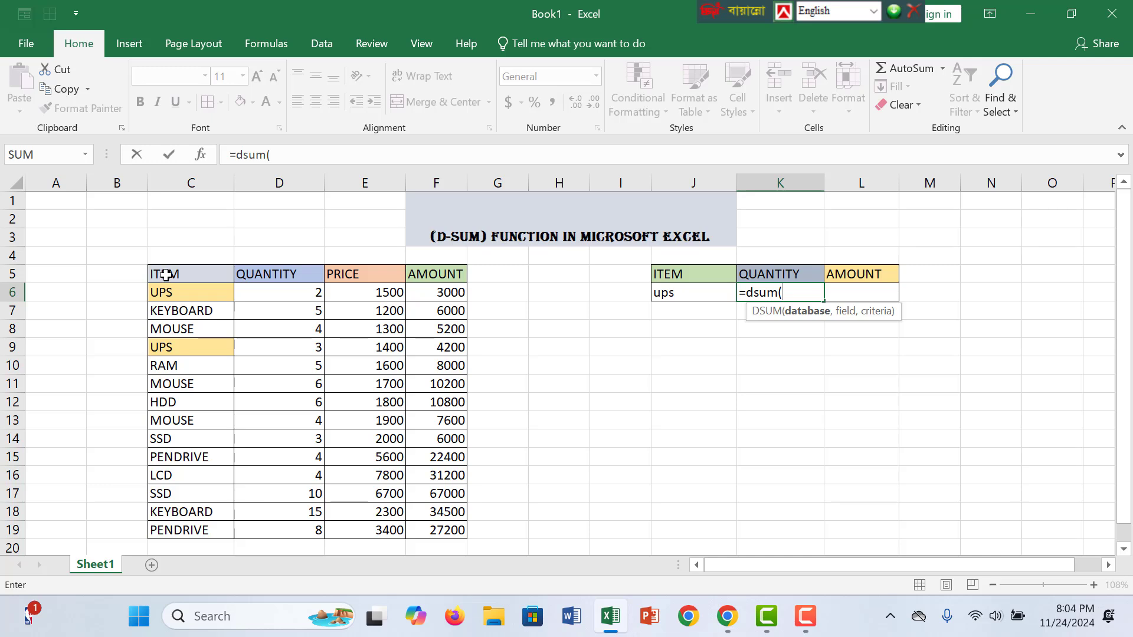
{"action": "left_click_drag", "start_coordinate": [165, 275], "coordinate": [424, 531]}
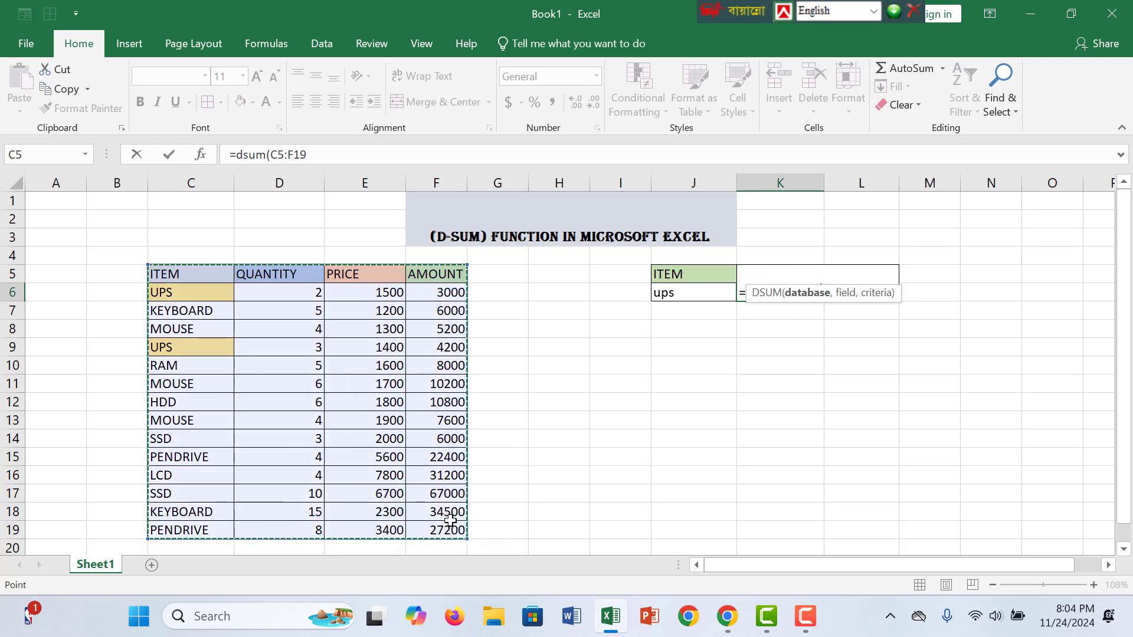
{"action": "type", "text": ","}
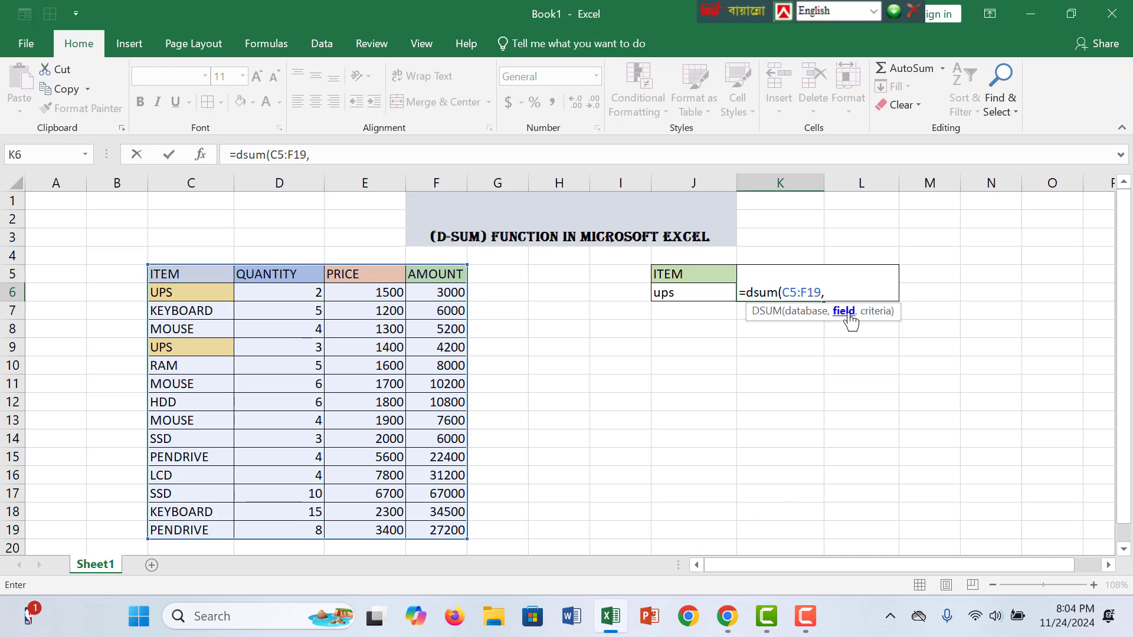
{"action": "left_click", "coordinate": [285, 273]}
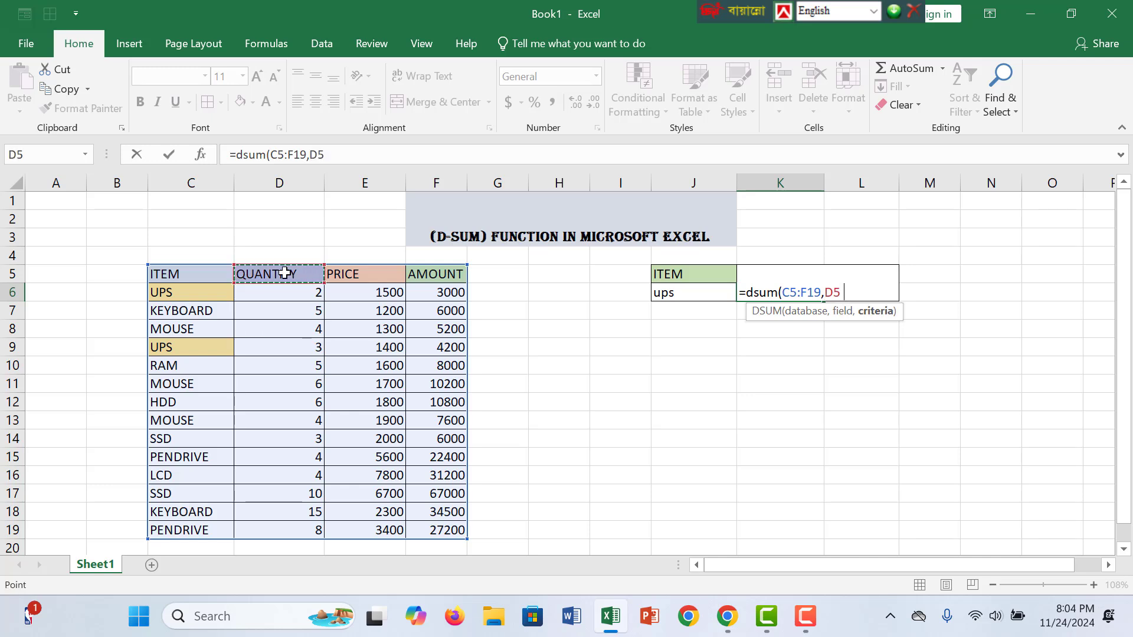
{"action": "type", "text": ","}
{"action": "left_click_drag", "start_coordinate": [700, 274], "coordinate": [700, 292]}
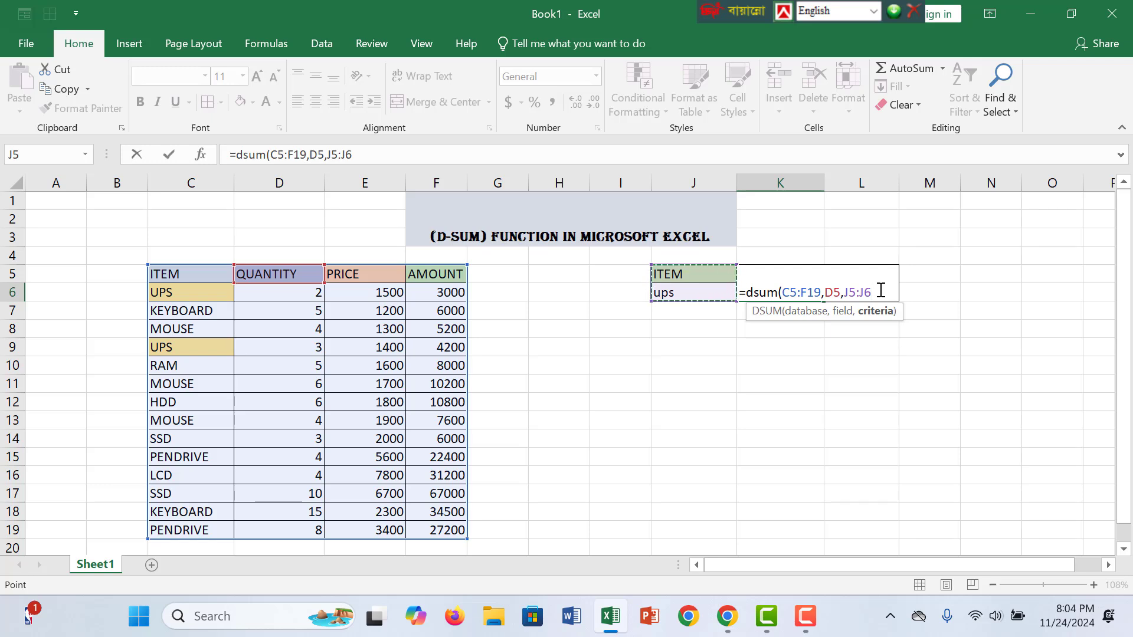
{"action": "type", "text": ")"}
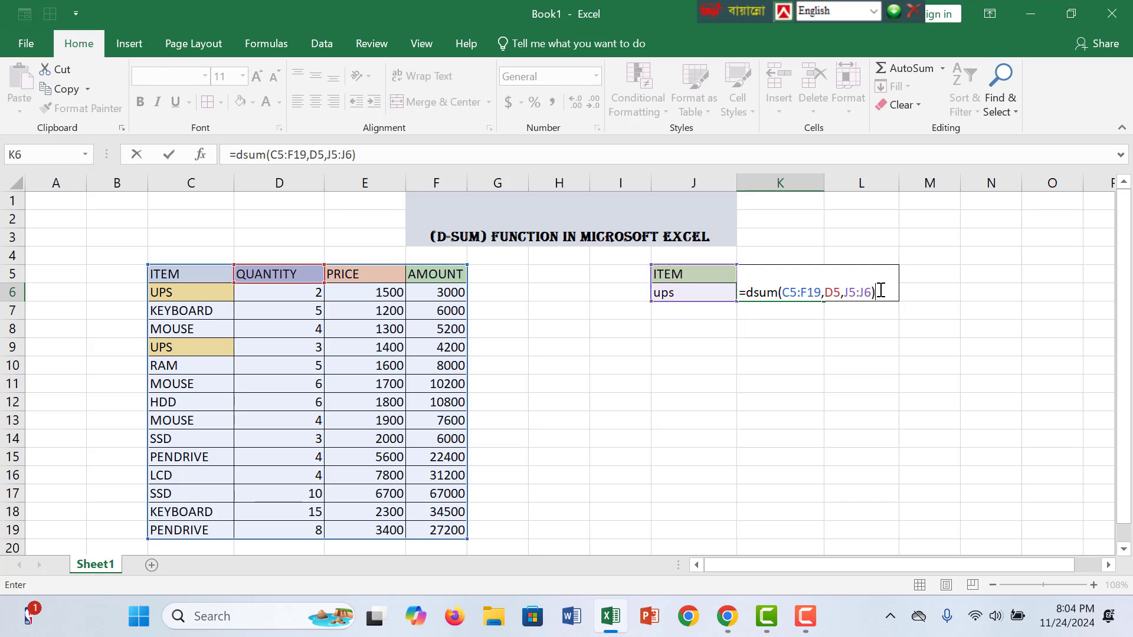
{"action": "key", "text": "Return"}
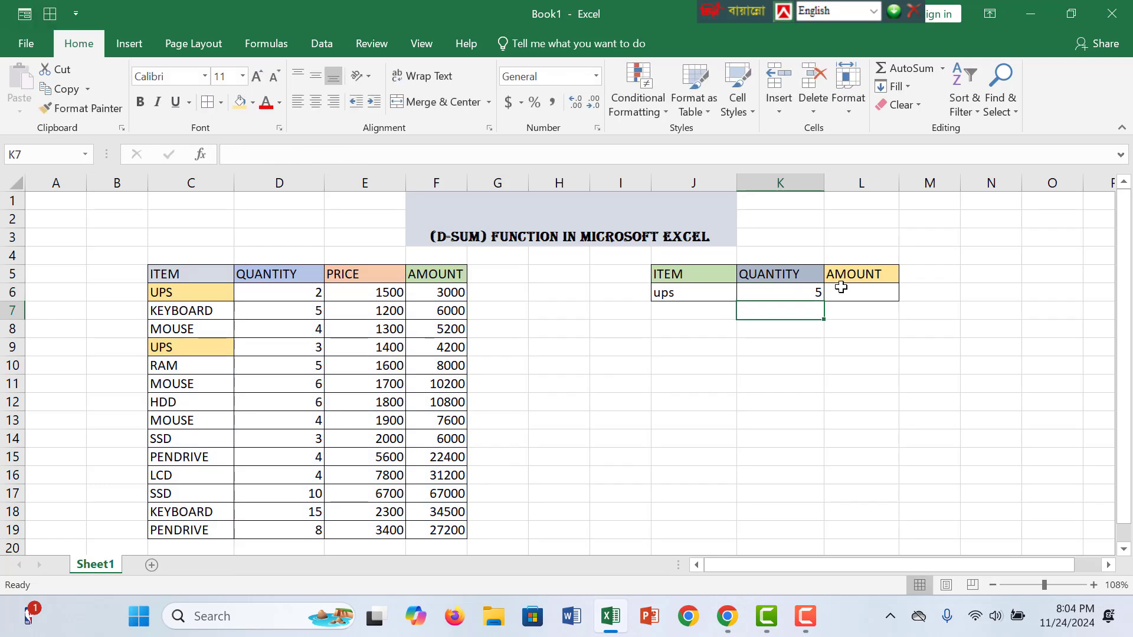
Step: Compare the DSUM result in K6 with the UPS quantities in the item table
{"action": "left_click", "coordinate": [840, 286]}
{"action": "left_click", "coordinate": [809, 288]}
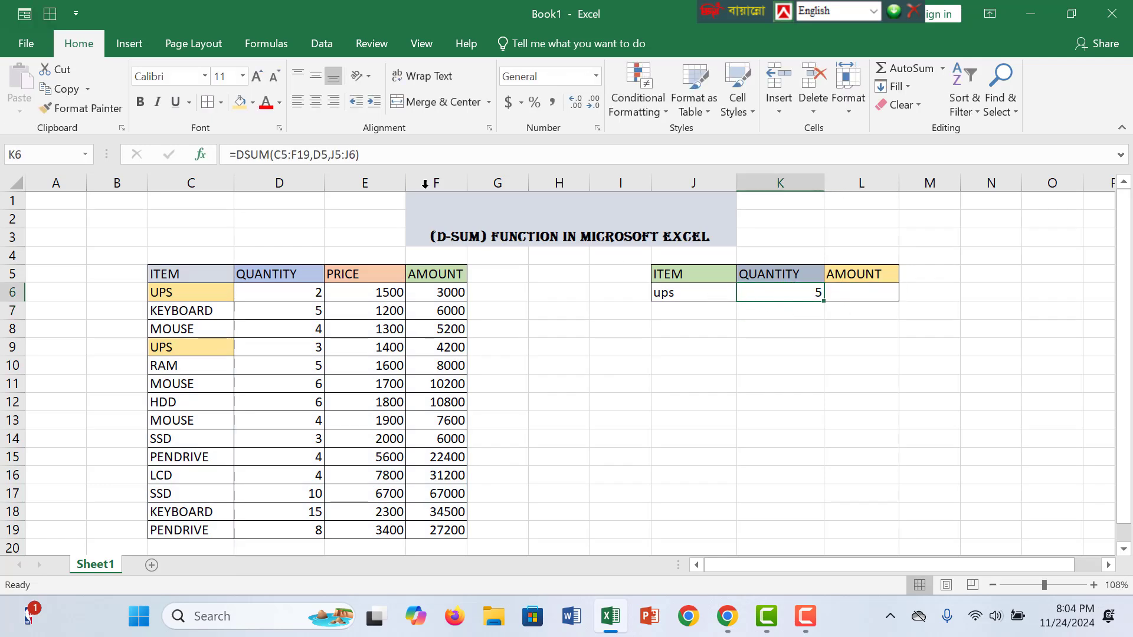
{"action": "left_click", "coordinate": [279, 348]}
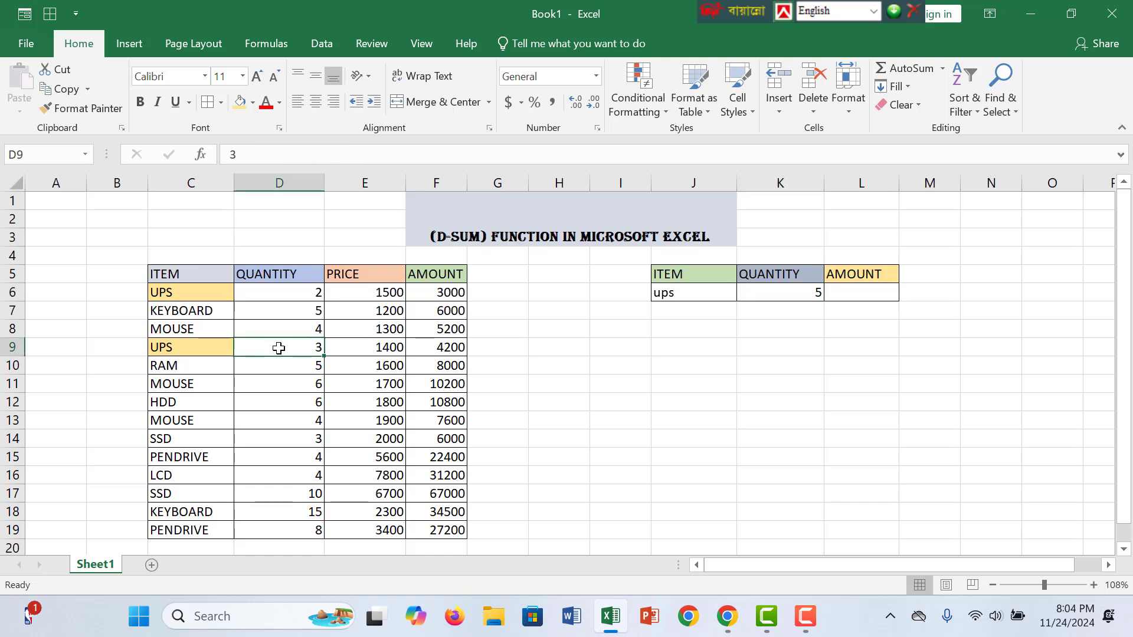
Step: Total the amount for the chosen item in cell L6 with the formula =DSUM(C5:F19,F5,J5:J6)
{"action": "left_click", "coordinate": [307, 293]}
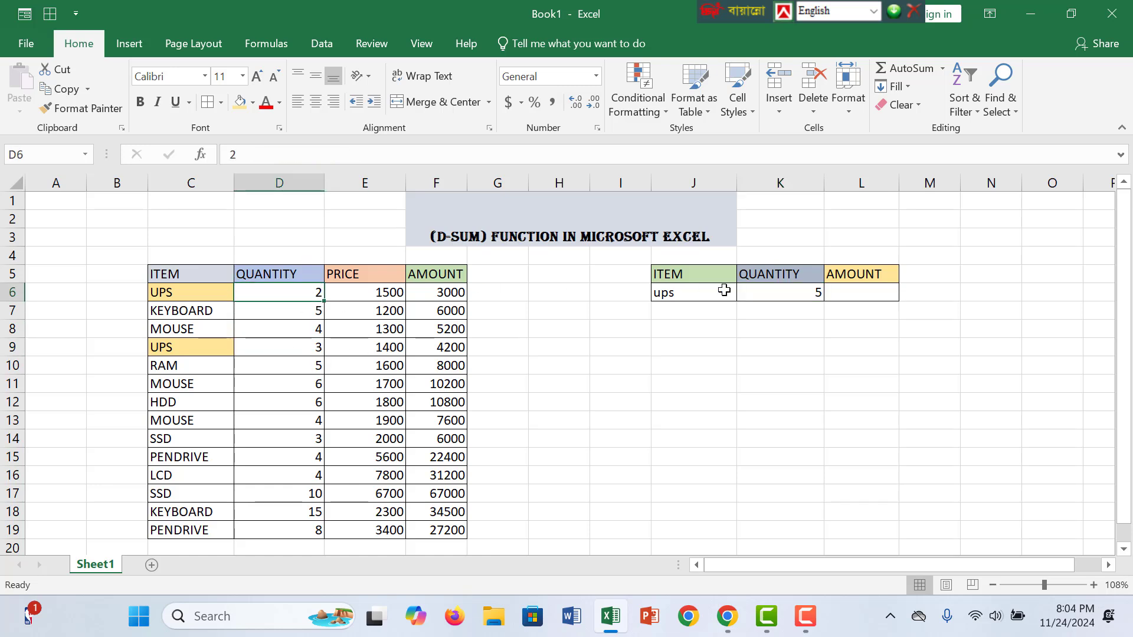
{"action": "left_click", "coordinate": [878, 293]}
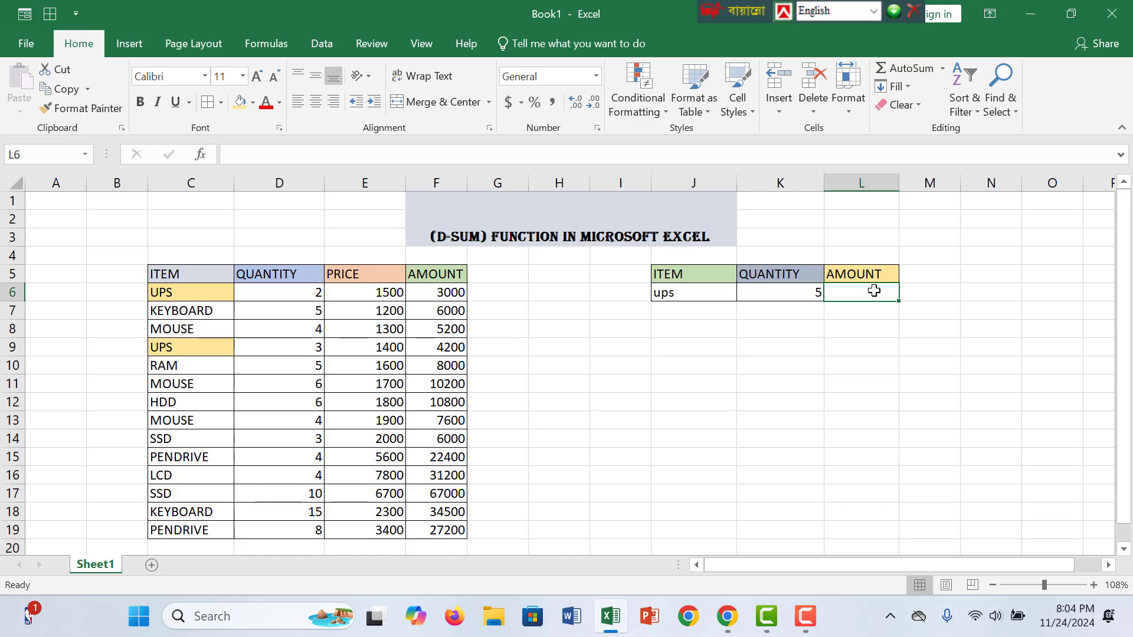
{"action": "type", "text": "="}
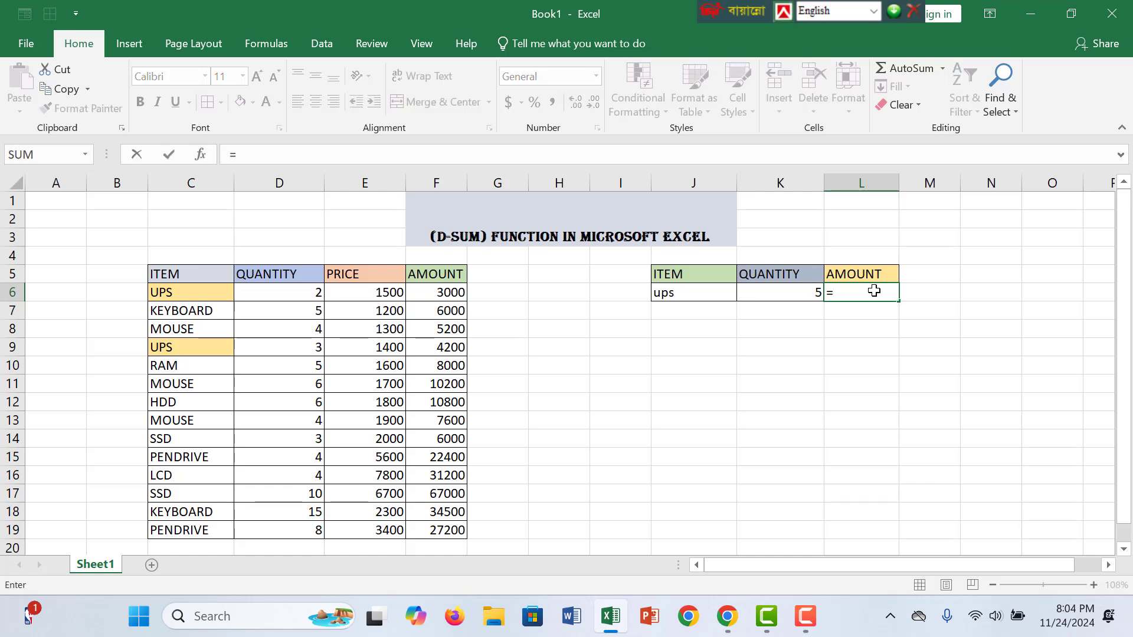
{"action": "type", "text": "dsum("}
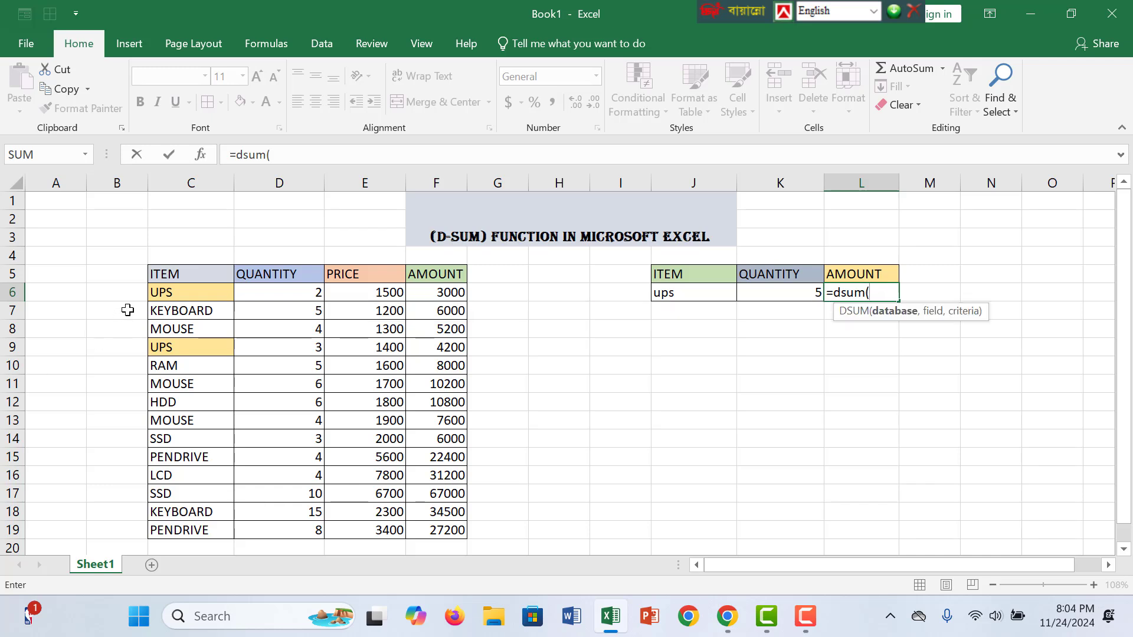
{"action": "left_click_drag", "start_coordinate": [177, 273], "coordinate": [458, 522]}
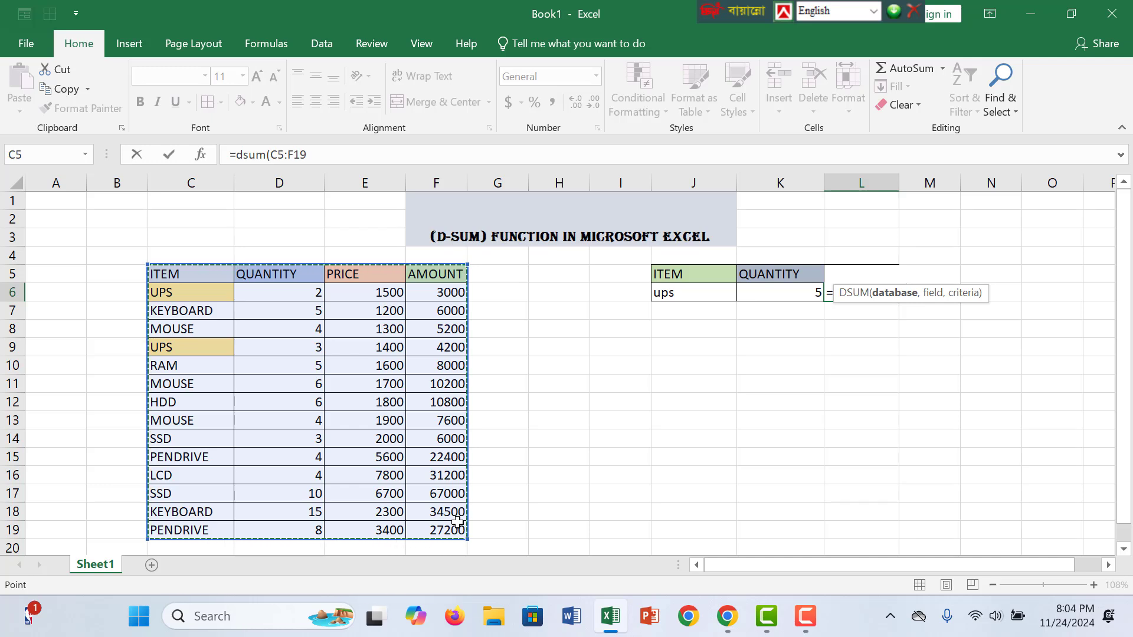
{"action": "type", "text": ","}
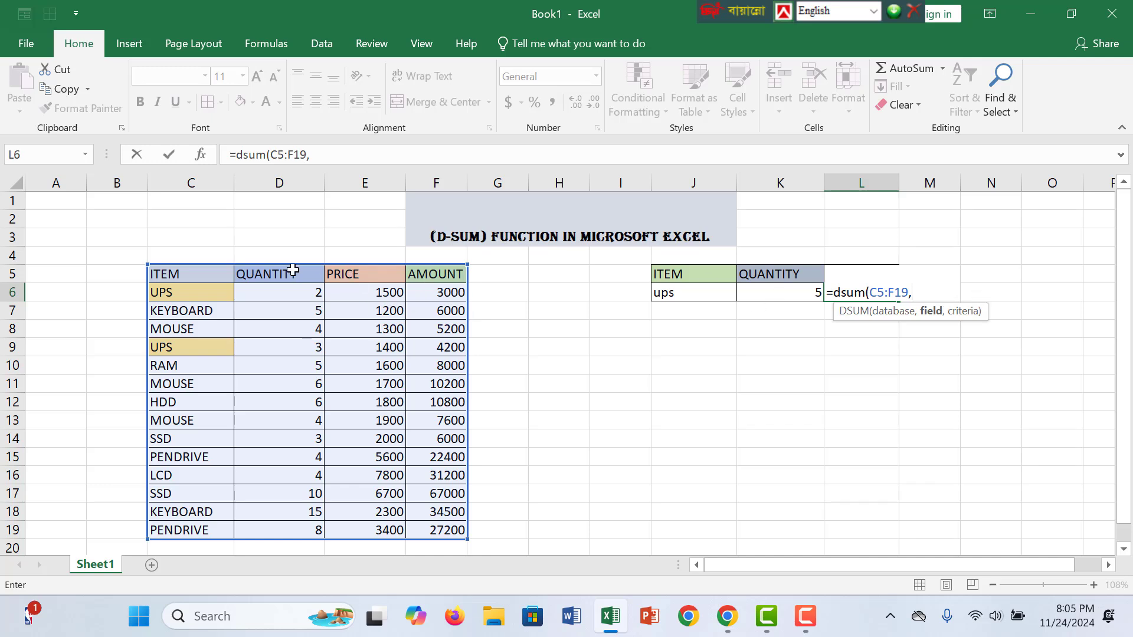
{"action": "left_click", "coordinate": [449, 279]}
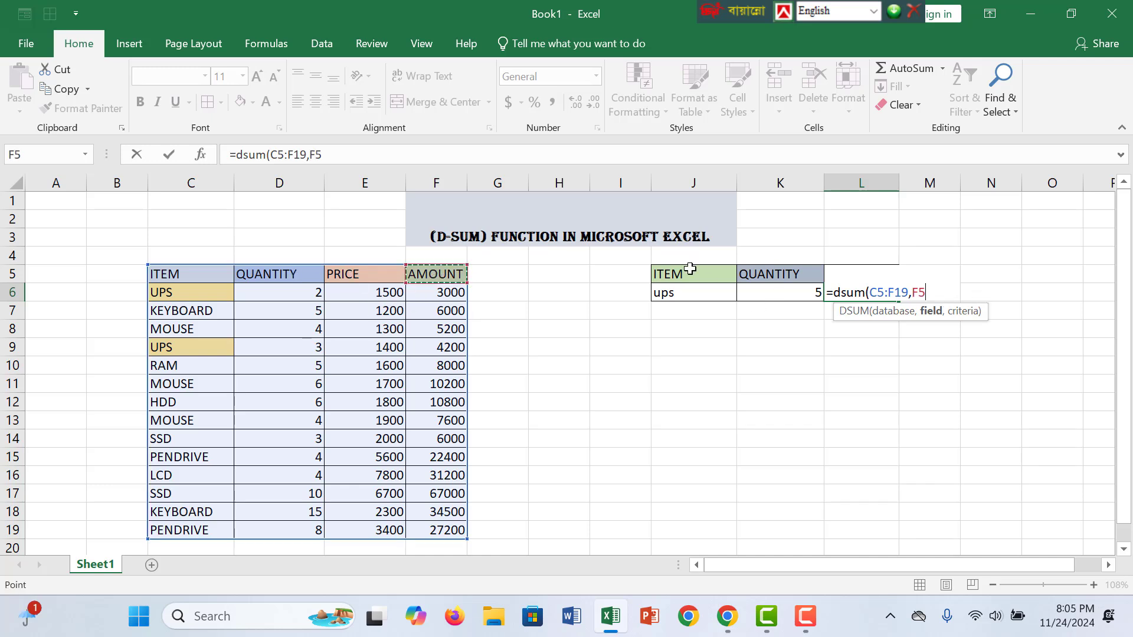
{"action": "type", "text": ","}
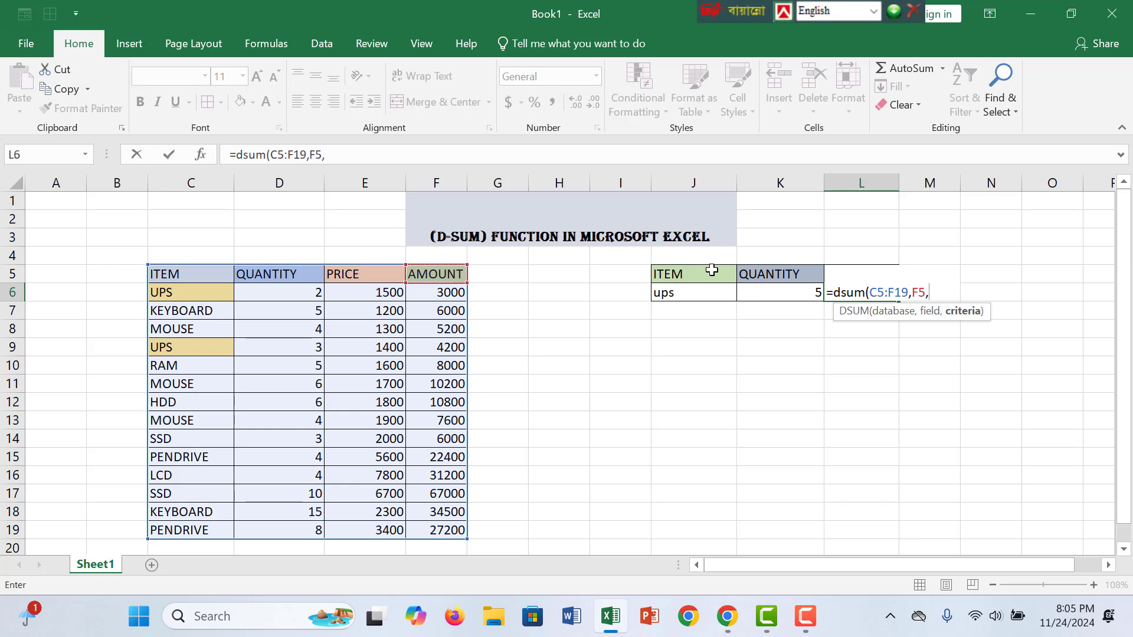
{"action": "mouse_move", "coordinate": [712, 270]}
{"action": "left_mouse_down"}
{"action": "mouse_move", "coordinate": [716, 301]}
{"action": "mouse_move", "coordinate": [711, 288]}
{"action": "left_mouse_up"}
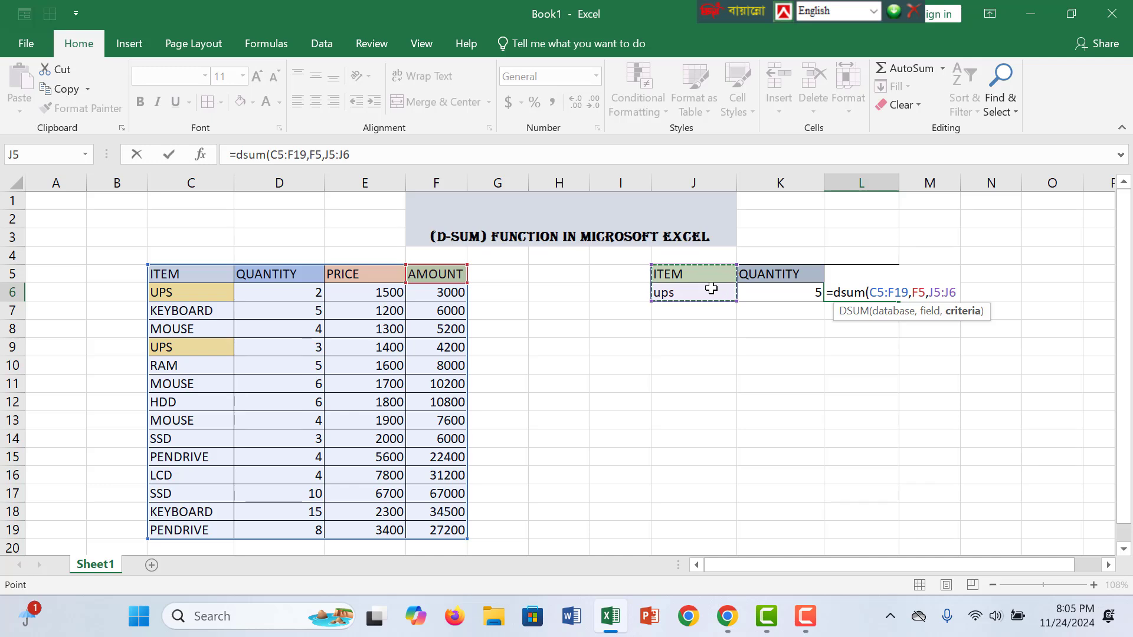
{"action": "type", "text": ")"}
{"action": "key", "text": "Return"}
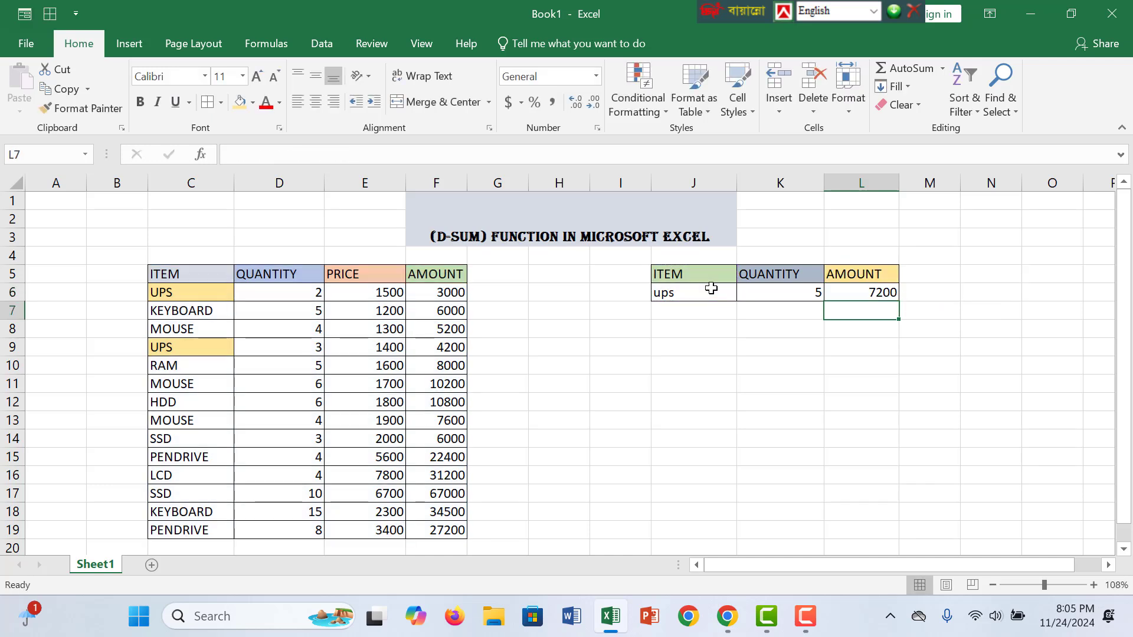
Step: Highlight the two UPS amounts in cells F6 and F9 with the same gold fill as the UPS item cells
{"action": "left_click", "coordinate": [458, 295]}
{"action": "left_click", "coordinate": [239, 101]}
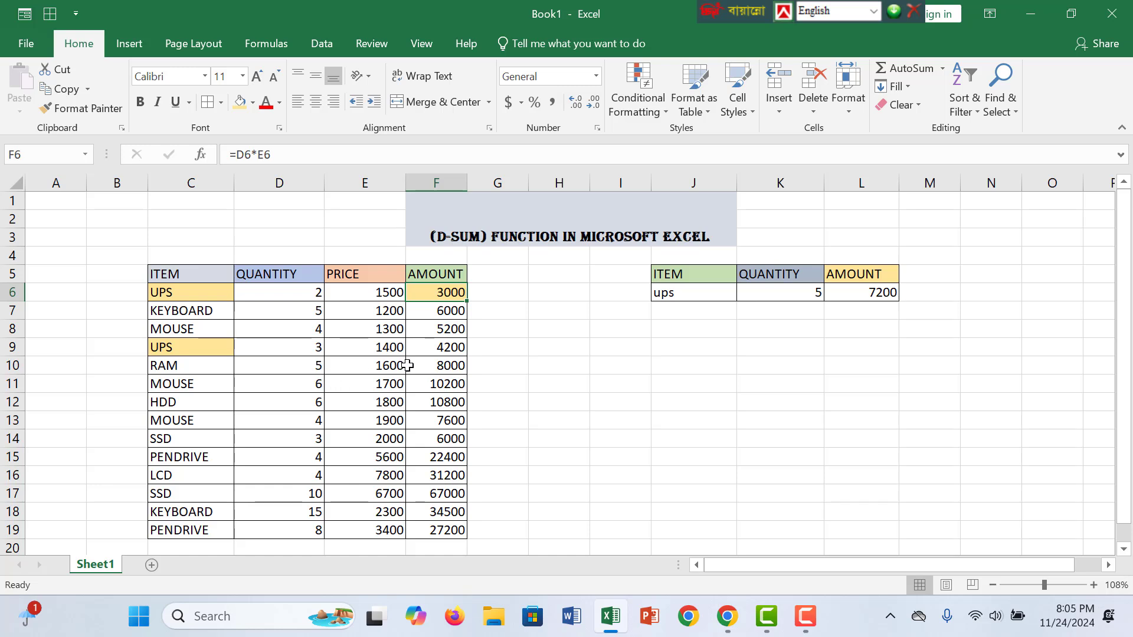
{"action": "left_click", "coordinate": [442, 348]}
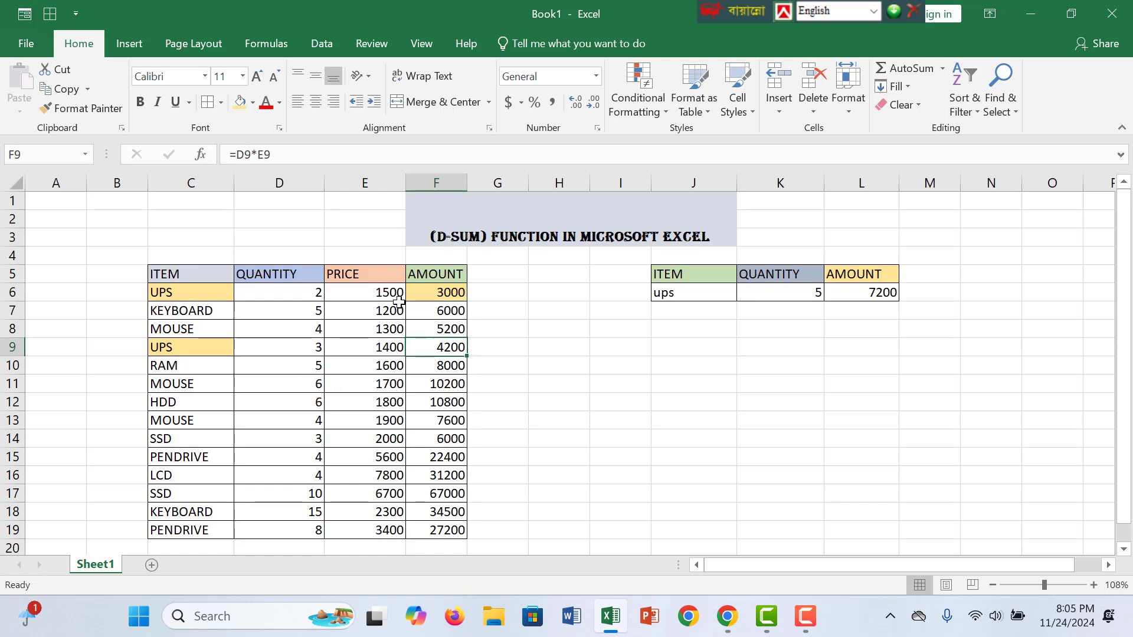
{"action": "left_click", "coordinate": [240, 101]}
{"action": "left_click_drag", "start_coordinate": [489, 406], "coordinate": [491, 420]}
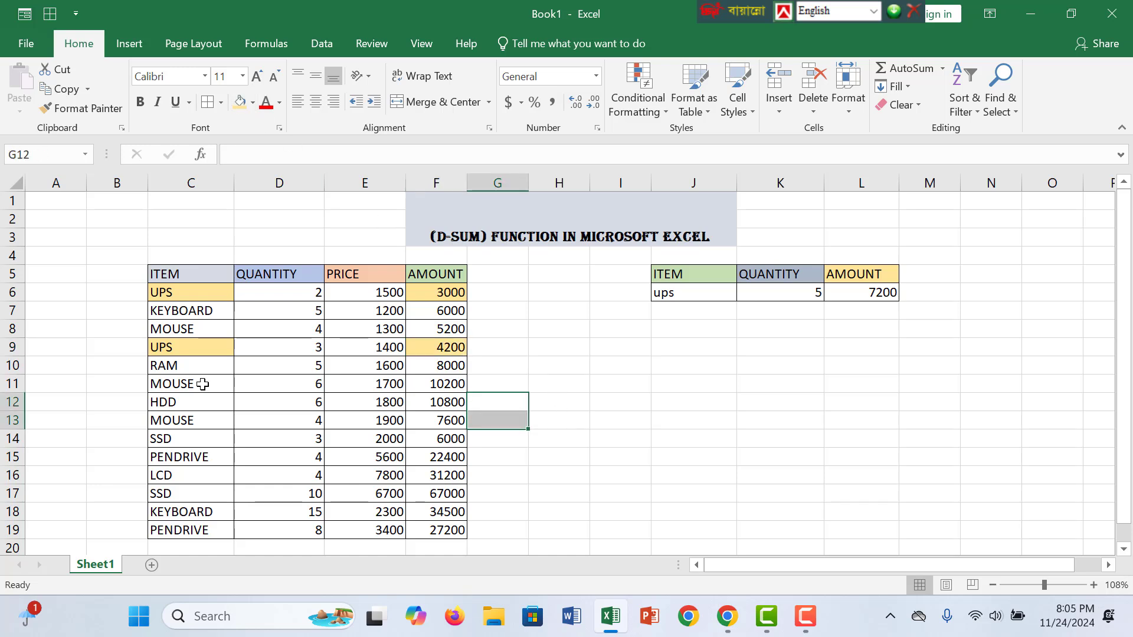
Step: Replace the item name MOUSE in cell C11 of the item table with ups
{"action": "left_click", "coordinate": [203, 384]}
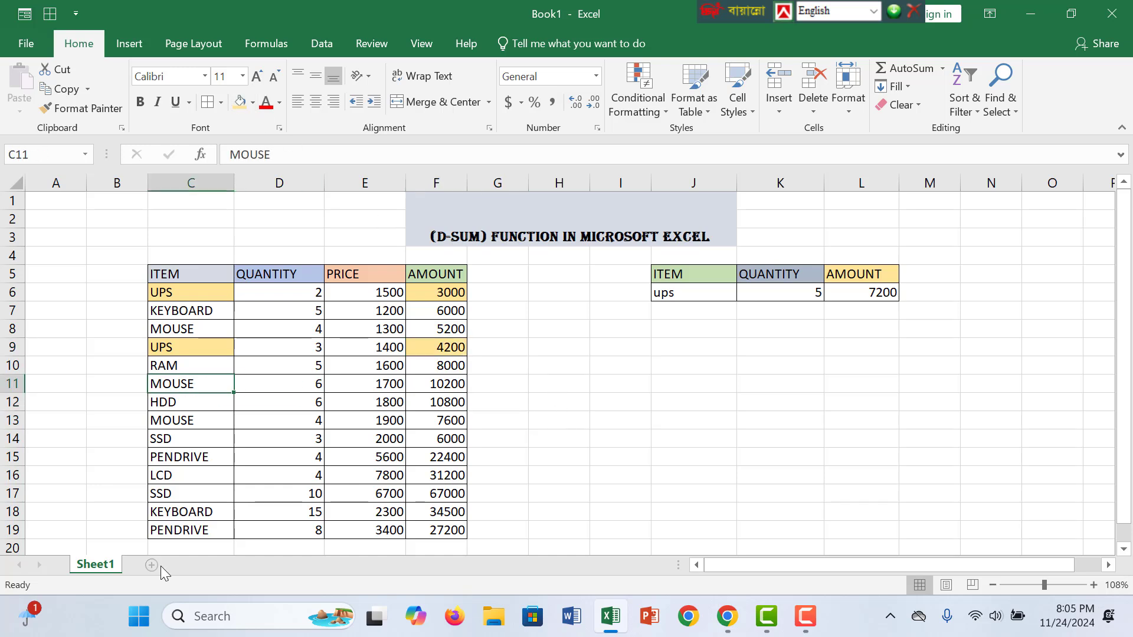
{"action": "double_click", "coordinate": [198, 384]}
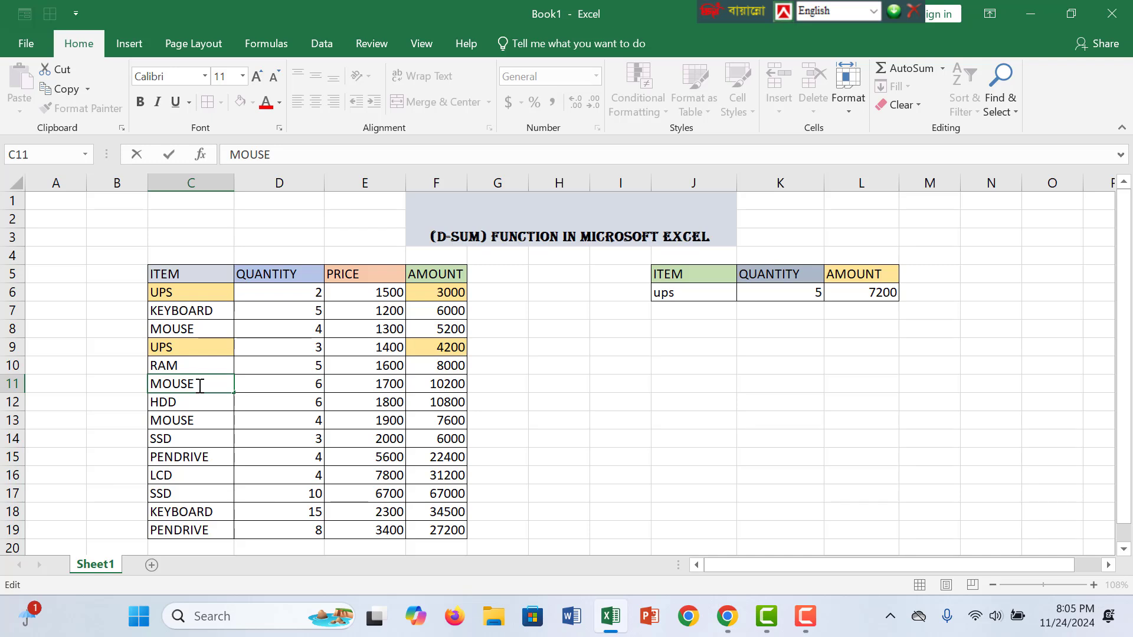
{"action": "key", "text": "BackSpace"}
{"action": "key", "text": "BackSpace"}
{"action": "key", "text": "BackSpace"}
{"action": "key", "text": "BackSpace"}
{"action": "key", "text": "BackSpace"}
{"action": "type", "text": "ups"}
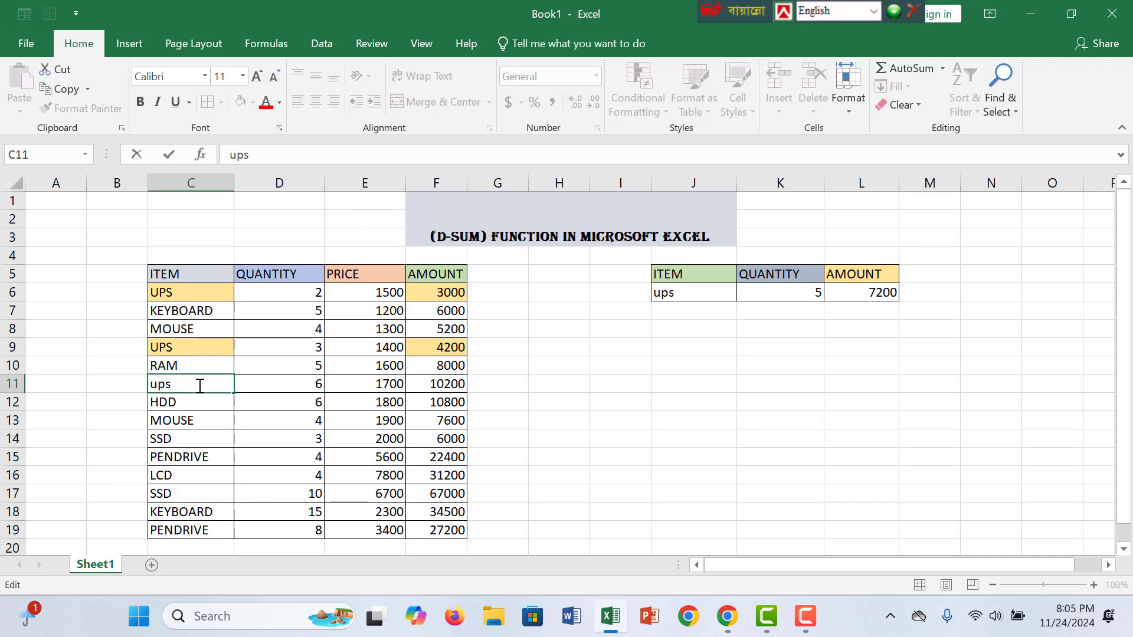
{"action": "key", "text": "Return"}
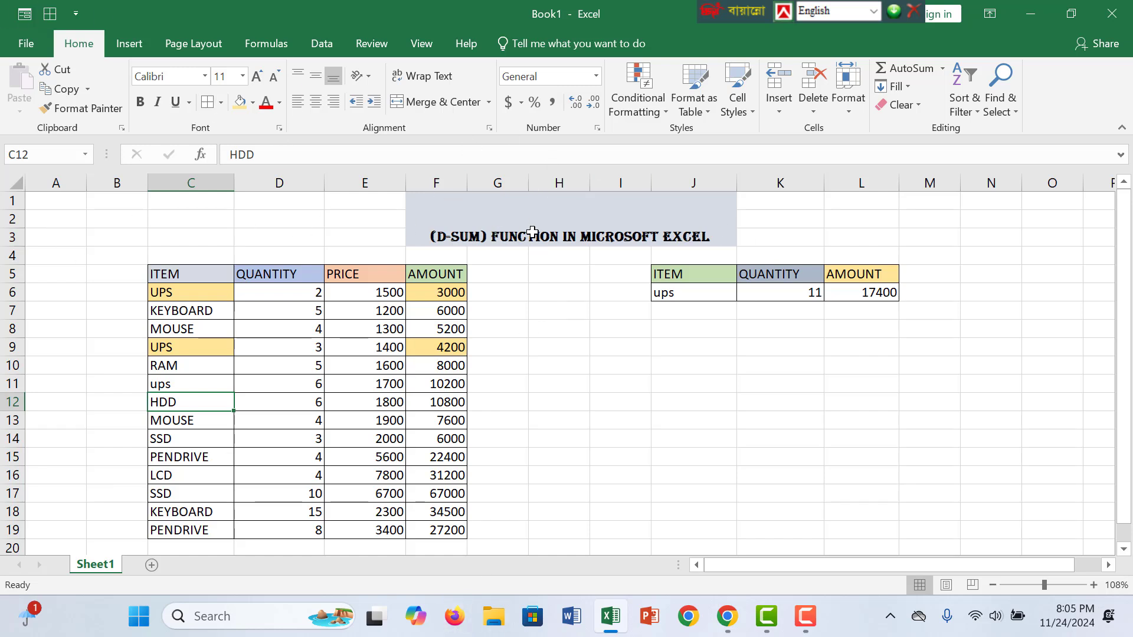
Step: Select the merged title cell containing (D-SUM) FUNCTION IN MICROSOFT EXCEL
{"action": "left_click", "coordinate": [457, 217]}
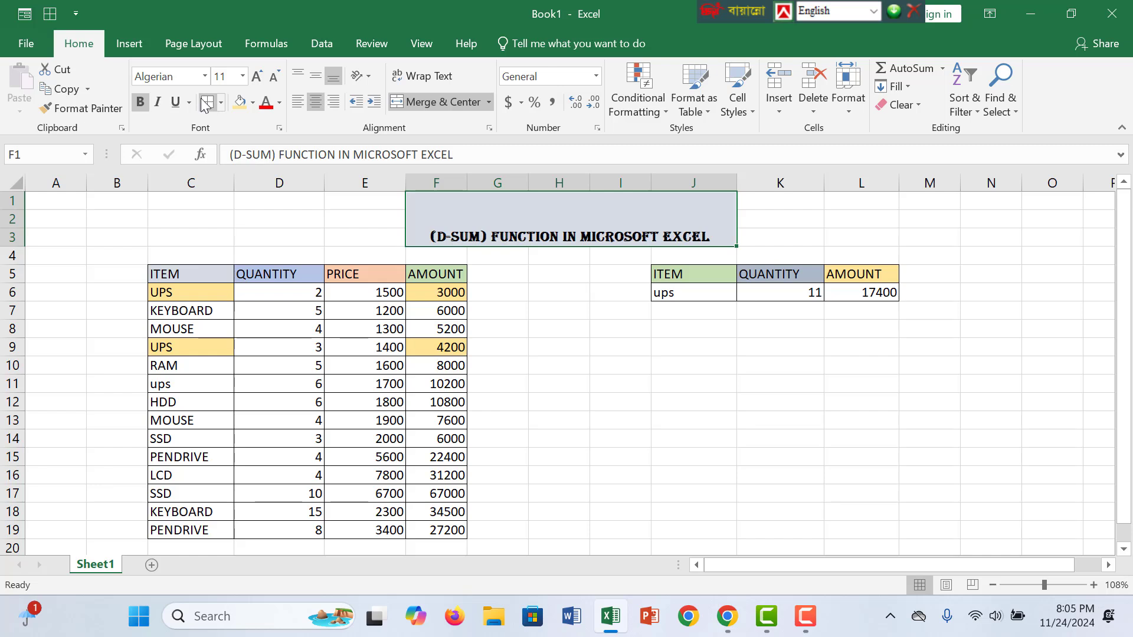